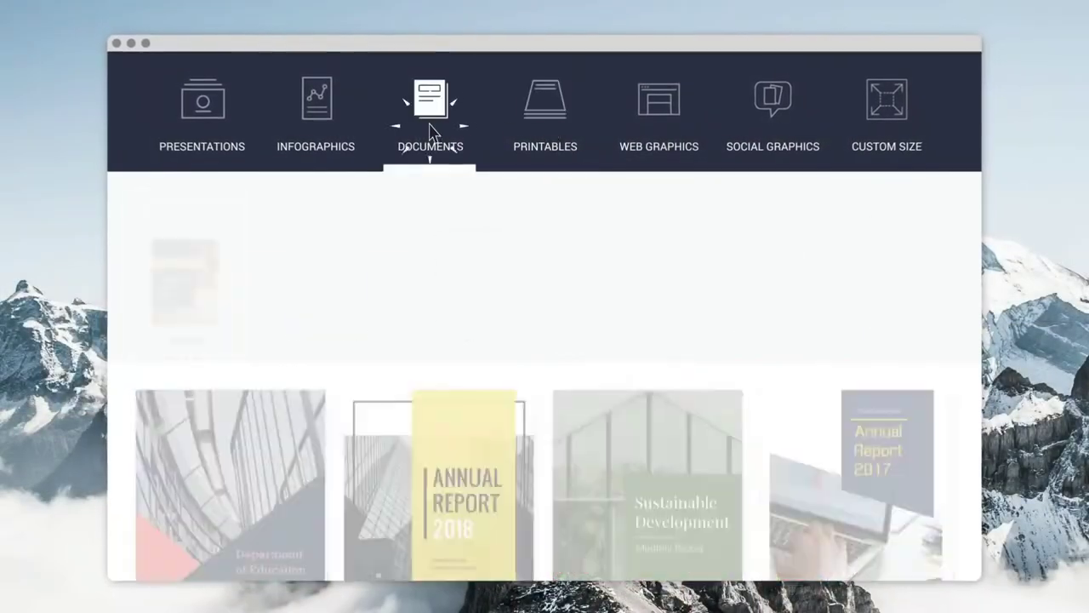
- Open the Simple Mode presentation template for editing and add a new slide
click(204, 107)
scroll(545, 340, down, 5)
mouse_move(576, 344)
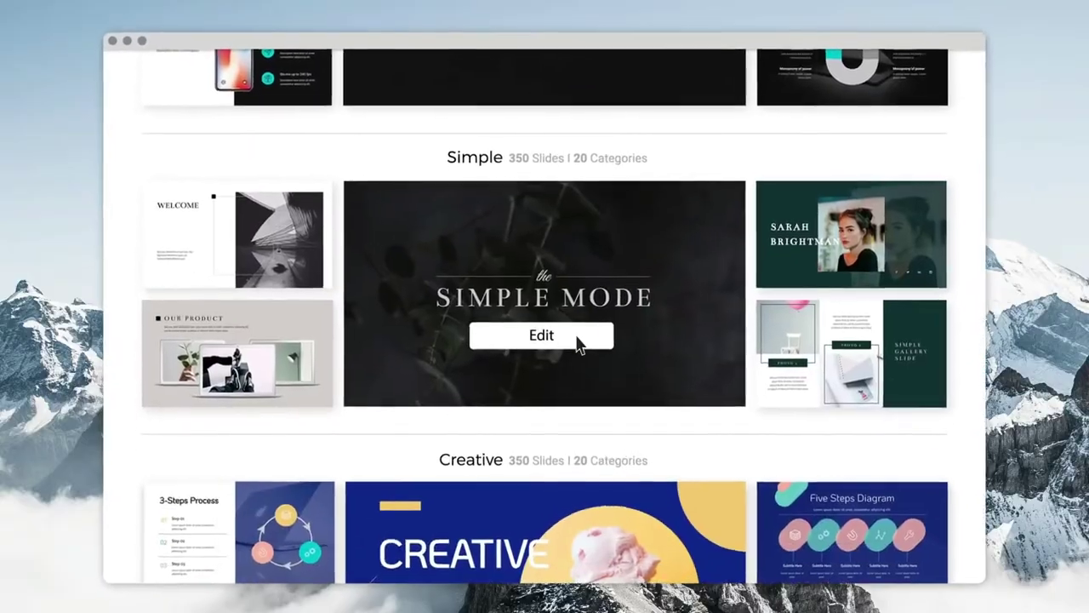
click(541, 336)
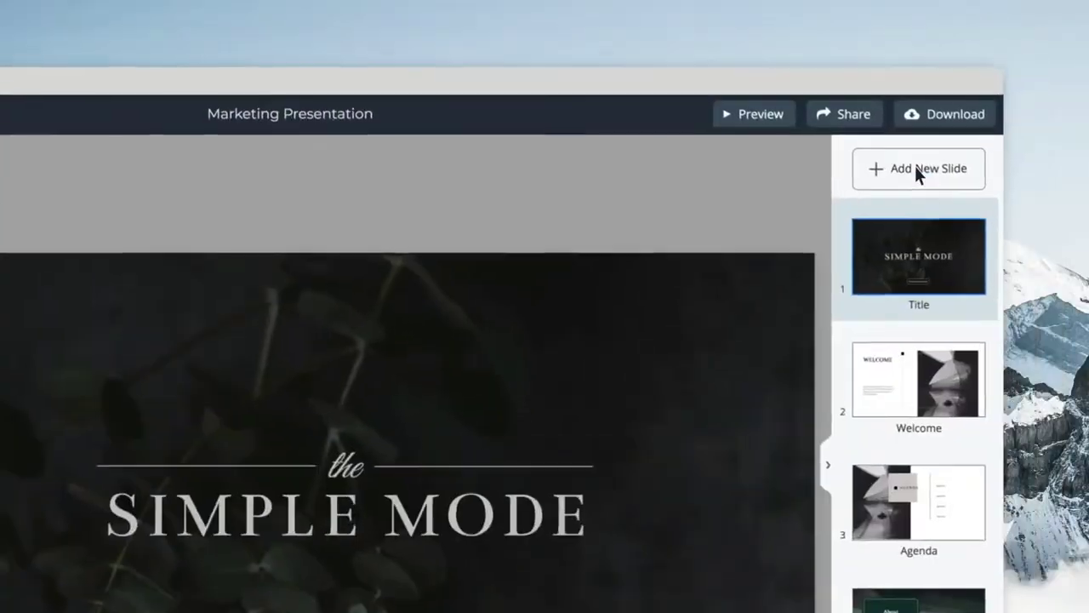
click(916, 171)
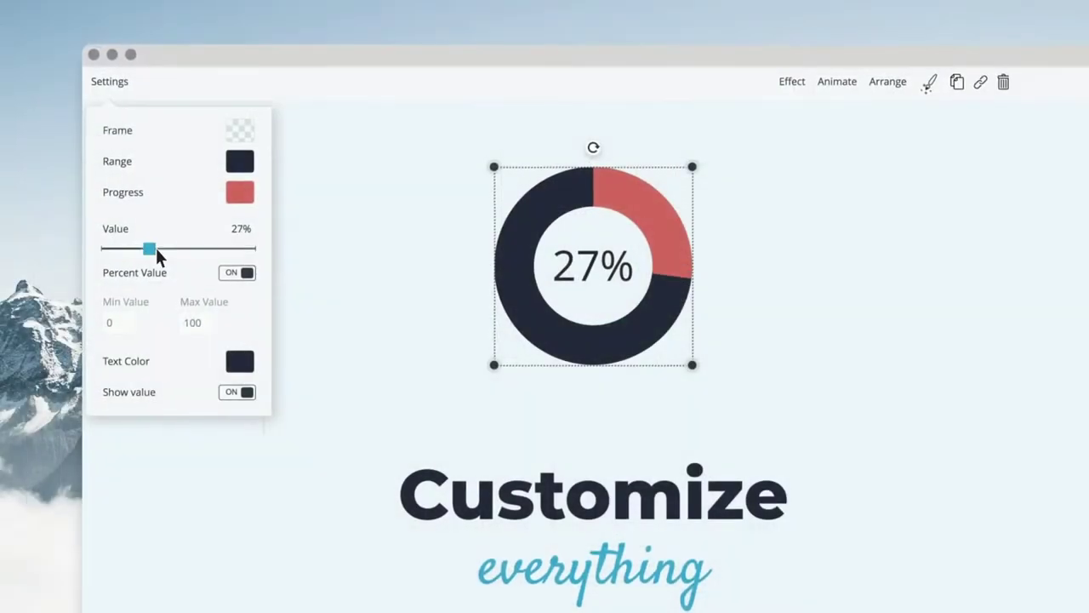
- Set the donut chart value to 69% with a teal progress ring
drag(156, 250, 204, 248)
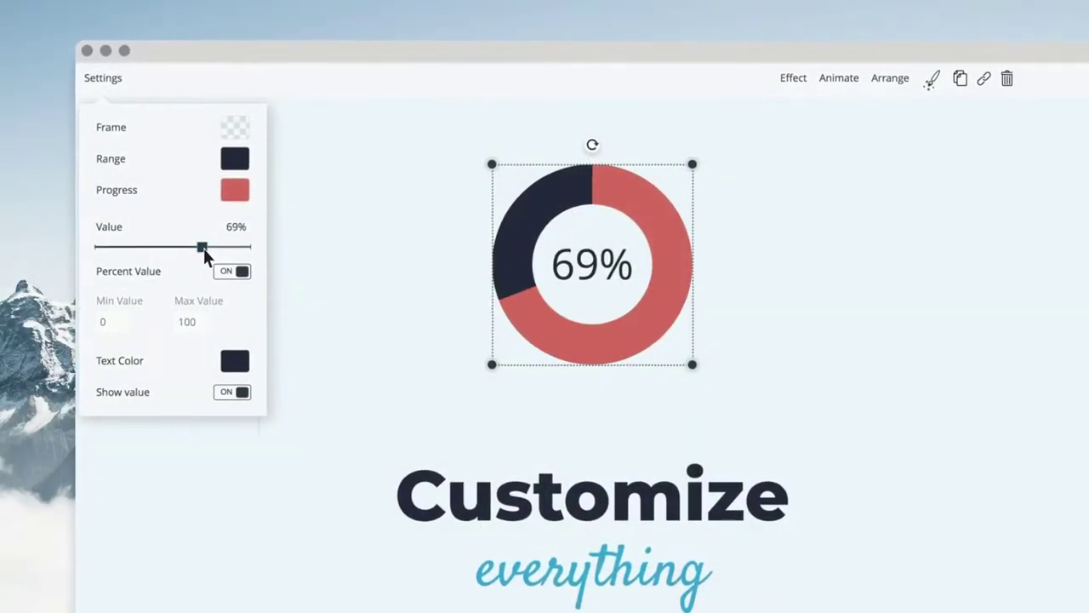
click(235, 190)
click(407, 263)
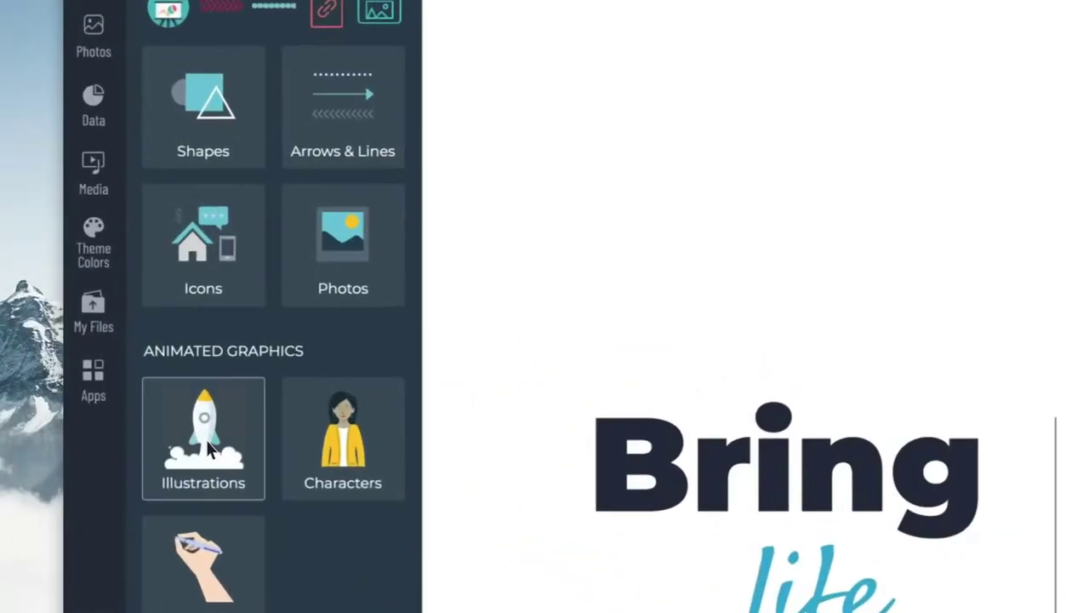
- Add a flat-style Food & Beverage cocktail illustration to the slide
click(209, 449)
click(382, 377)
click(170, 83)
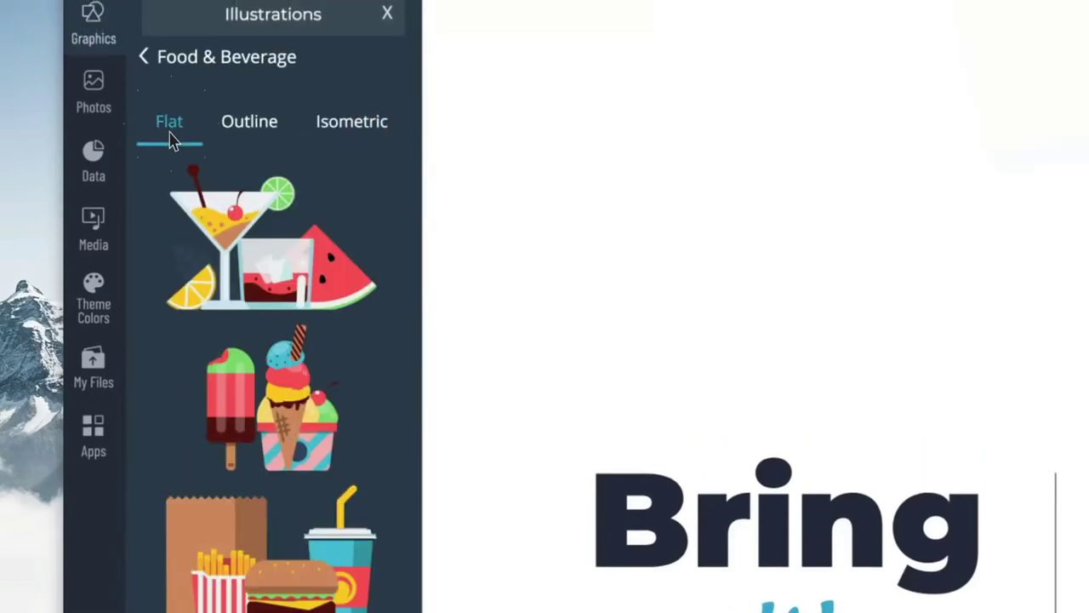
drag(213, 199, 375, 153)
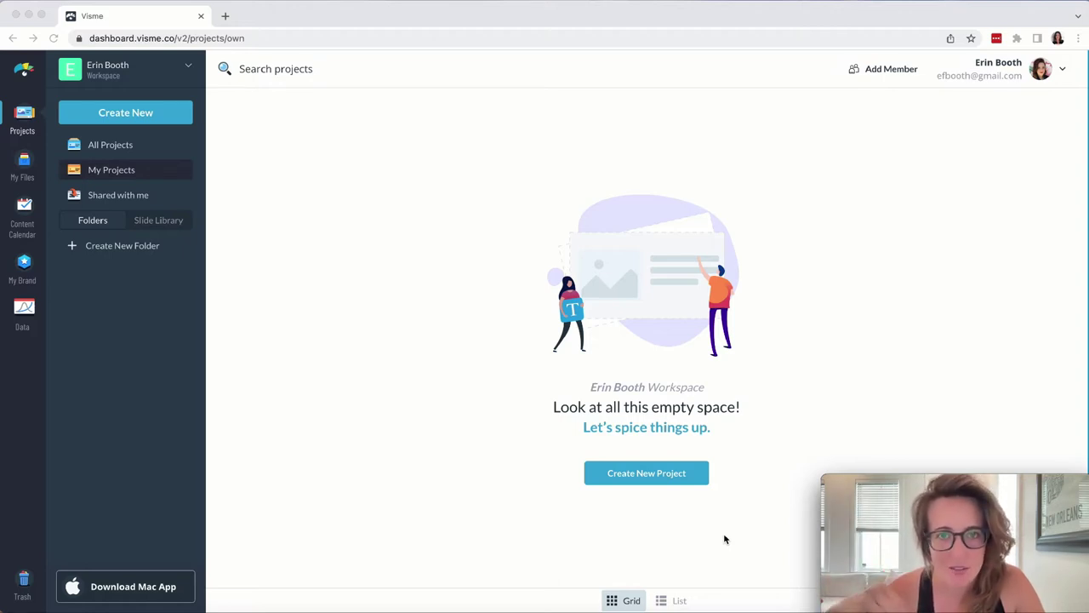
- Start a new project and view the Presentations templates
click(124, 118)
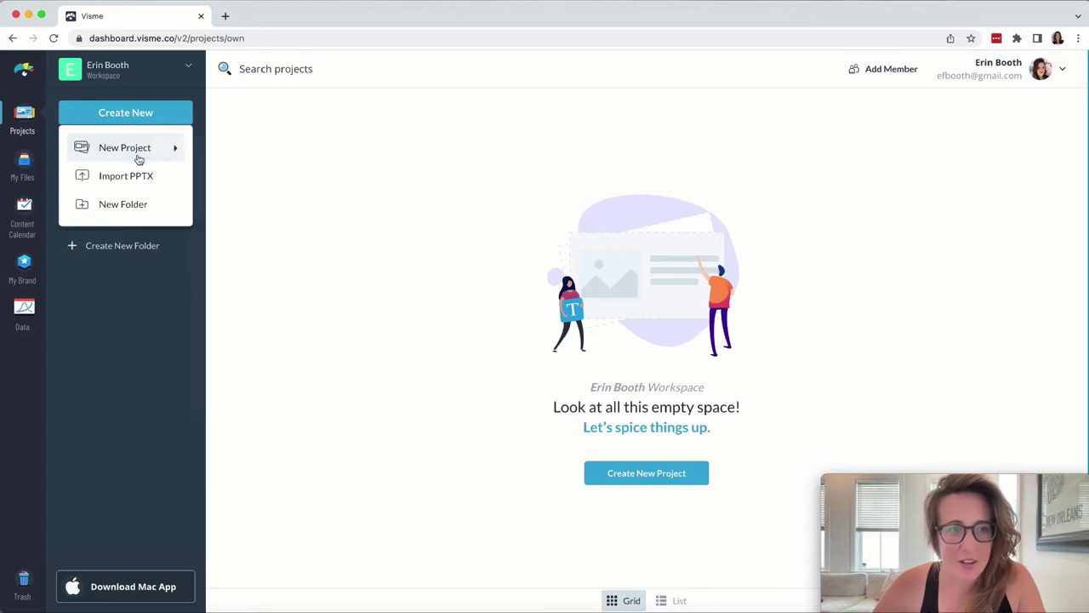
mouse_move(140, 158)
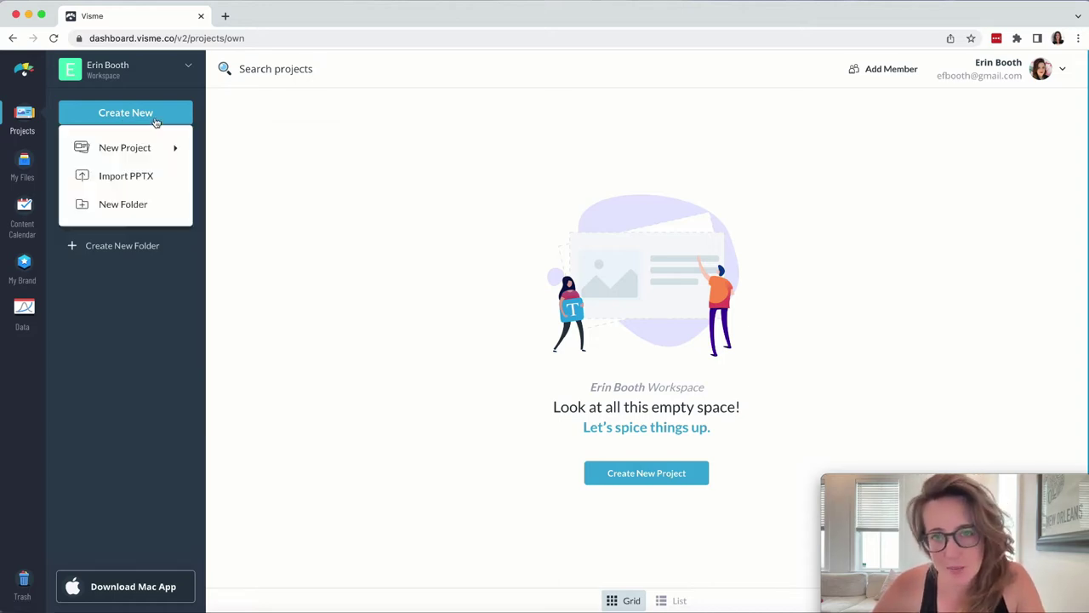
click(292, 378)
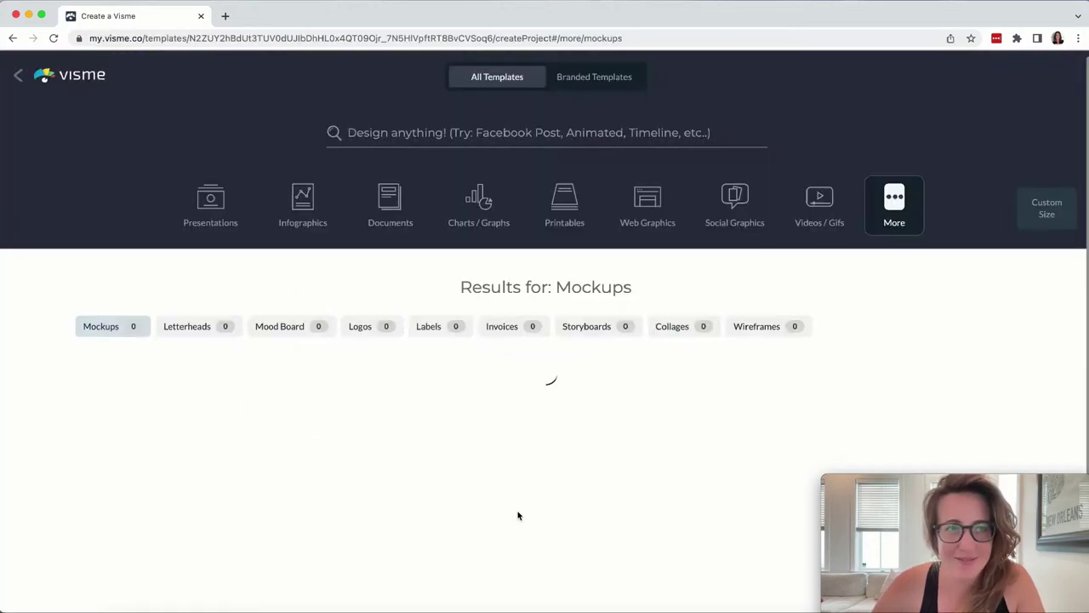
click(215, 202)
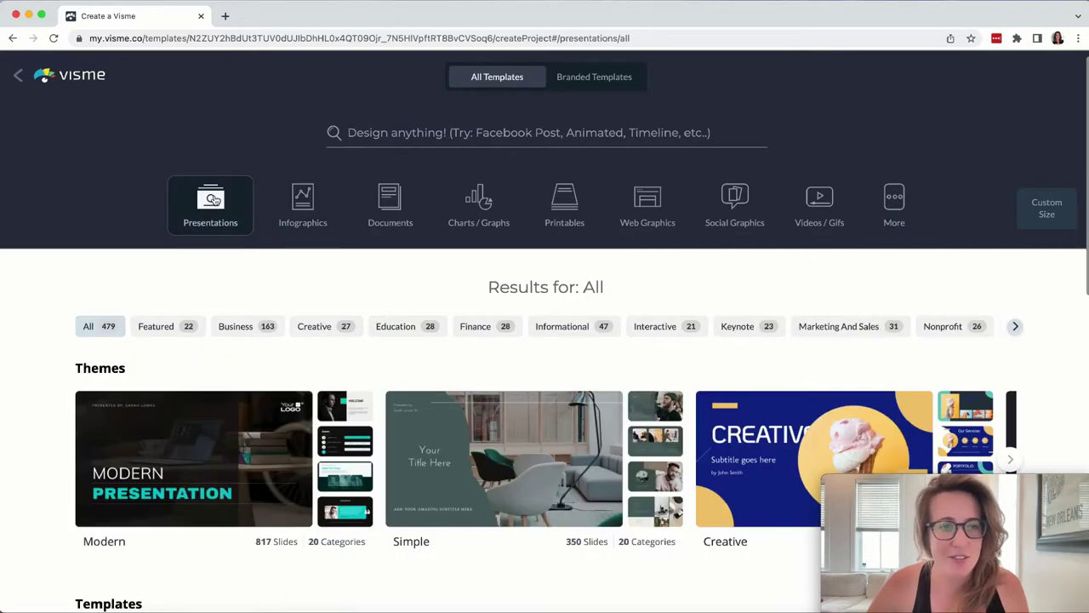
scroll(226, 388, down, 3)
scroll(229, 375, up, 3)
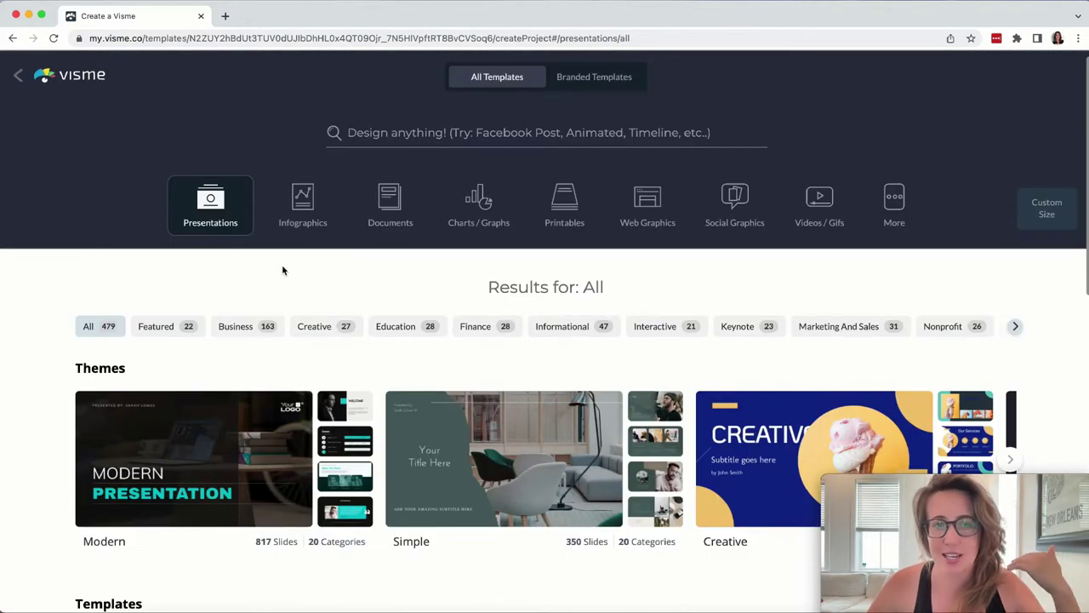
- Browse the Documents, Printables, Social Graphics, Twitter, Videos/GIFs and Mockups templates
click(389, 208)
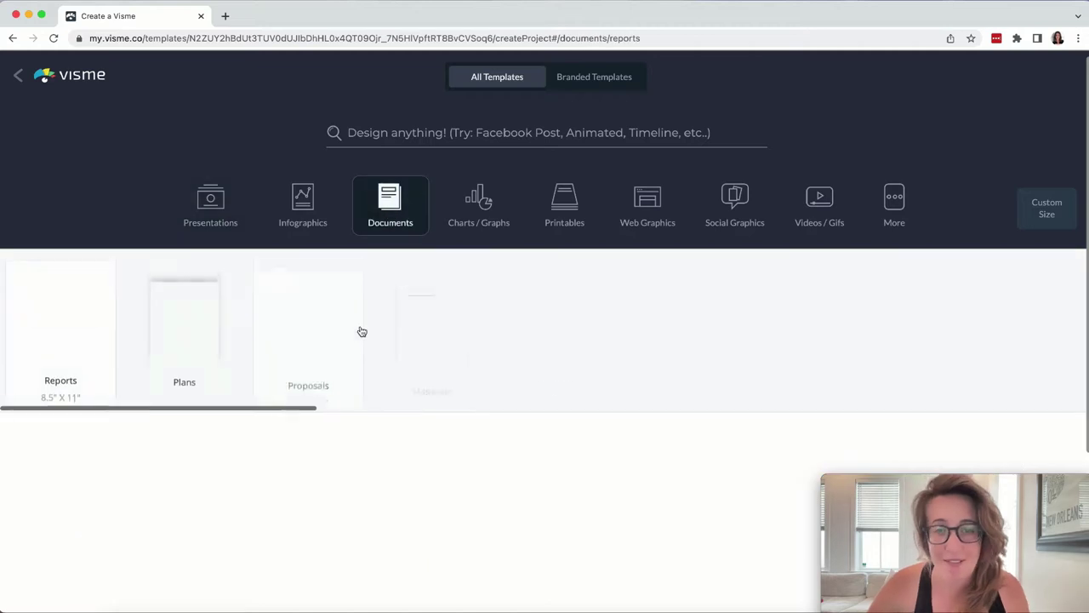
click(564, 207)
click(734, 213)
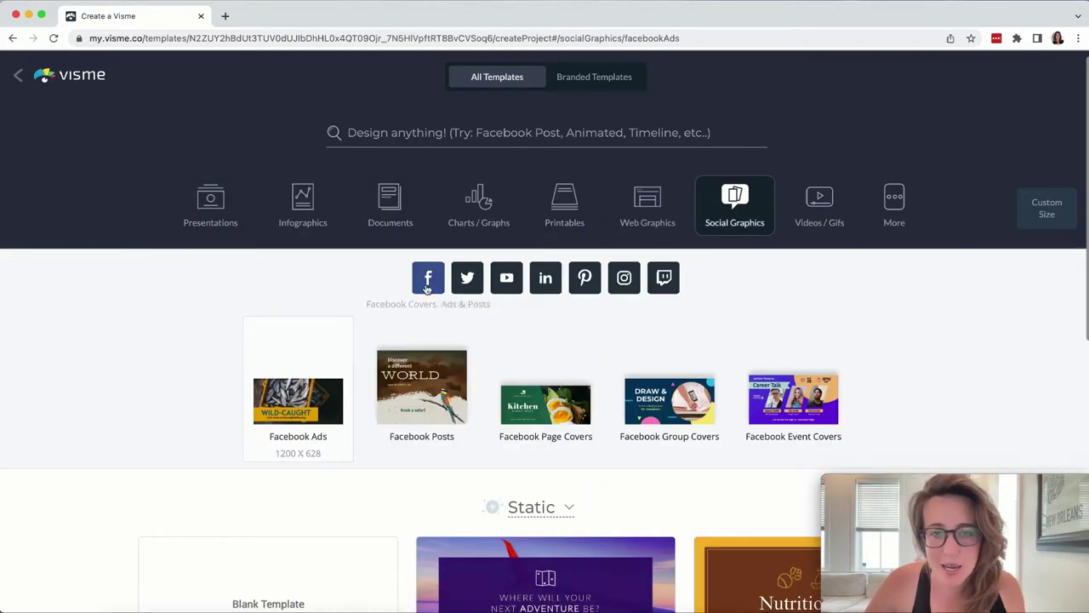
click(469, 284)
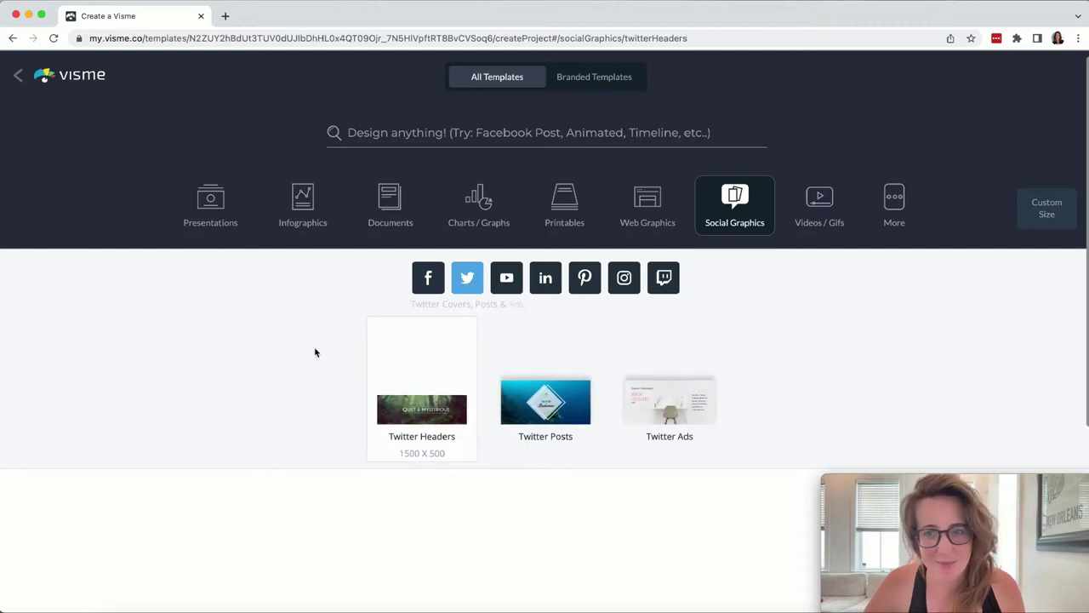
click(830, 230)
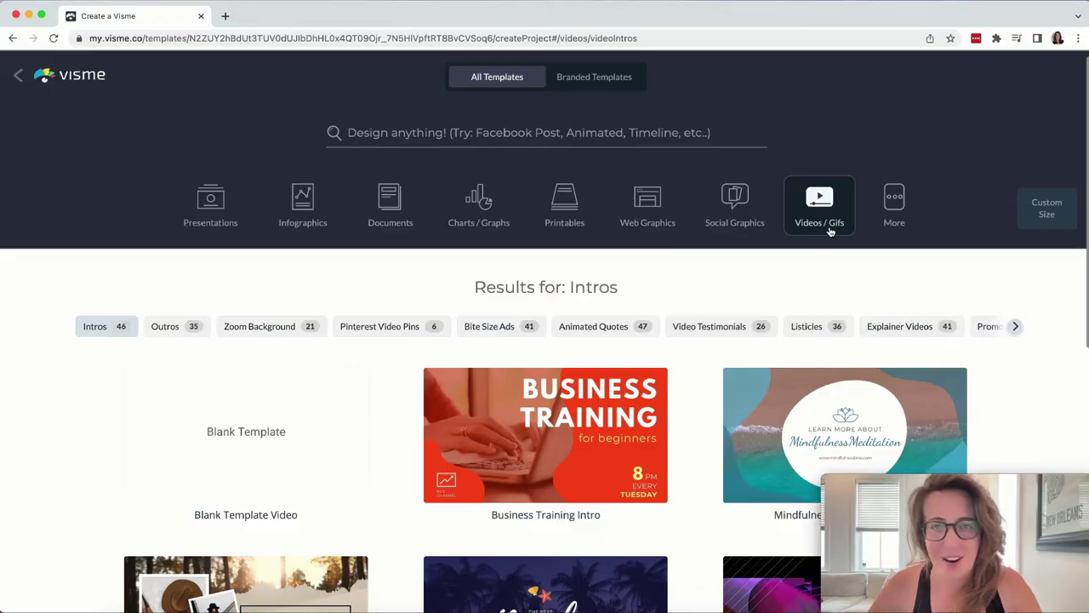
click(891, 231)
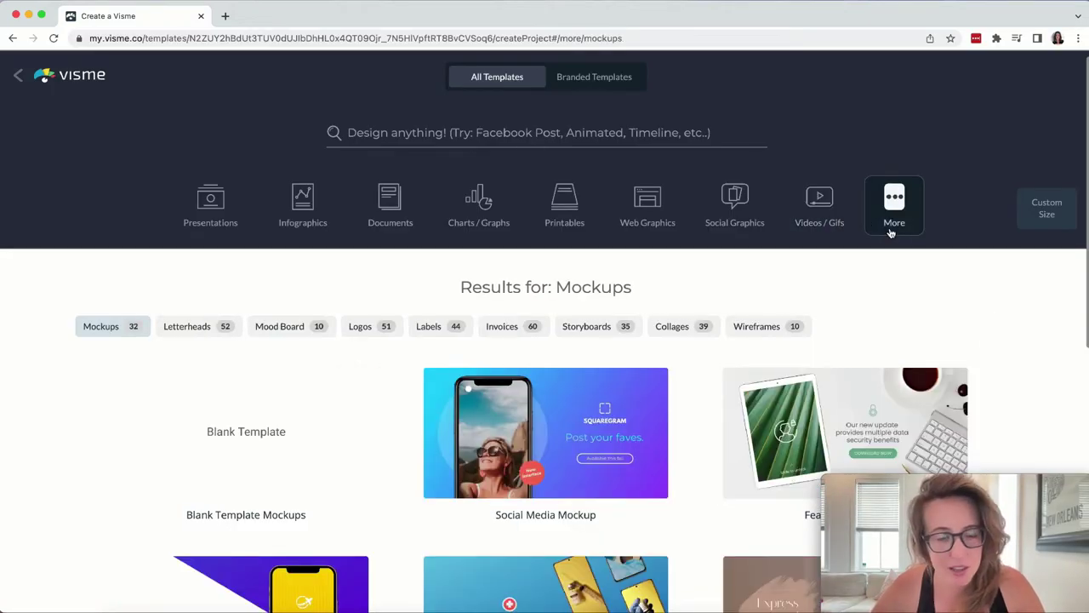
- Scroll down through the Mockups template results
scroll(46, 530, down, 3)
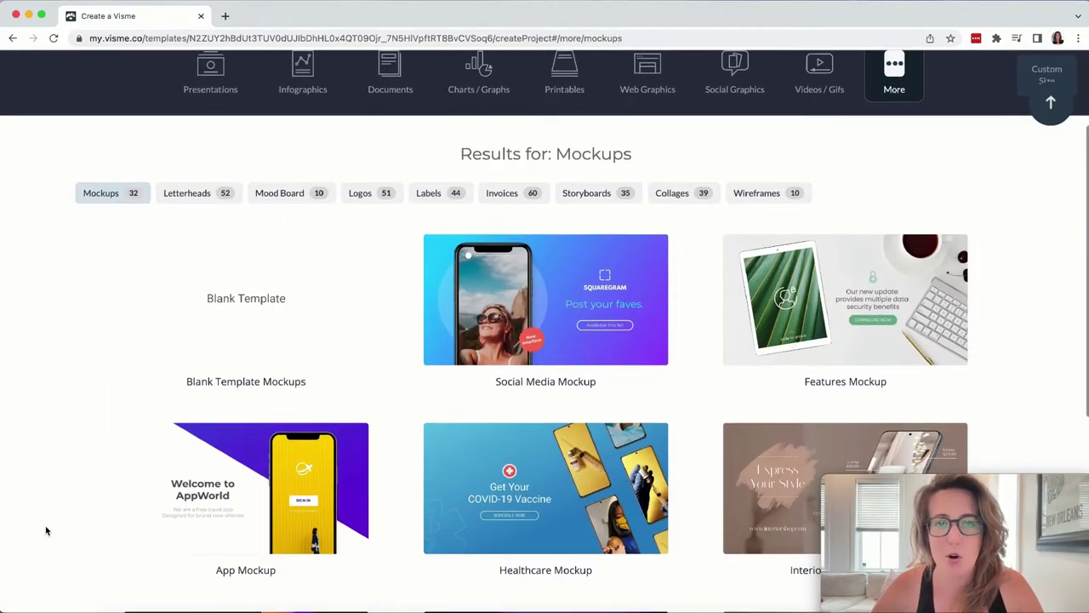
scroll(47, 530, down, 2)
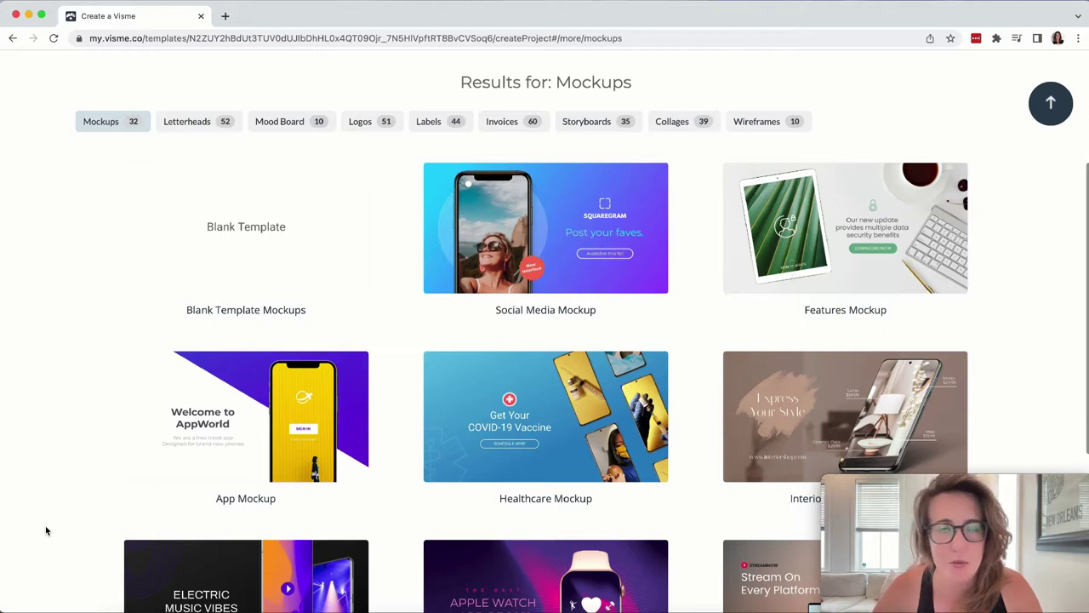
scroll(47, 530, down, 5)
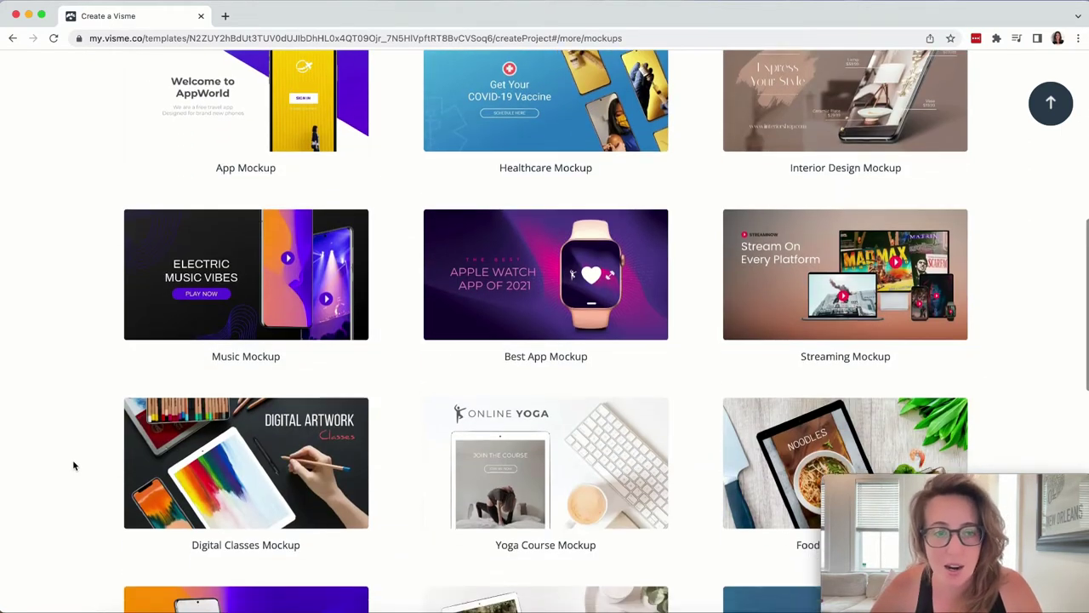
scroll(74, 466, down, 2)
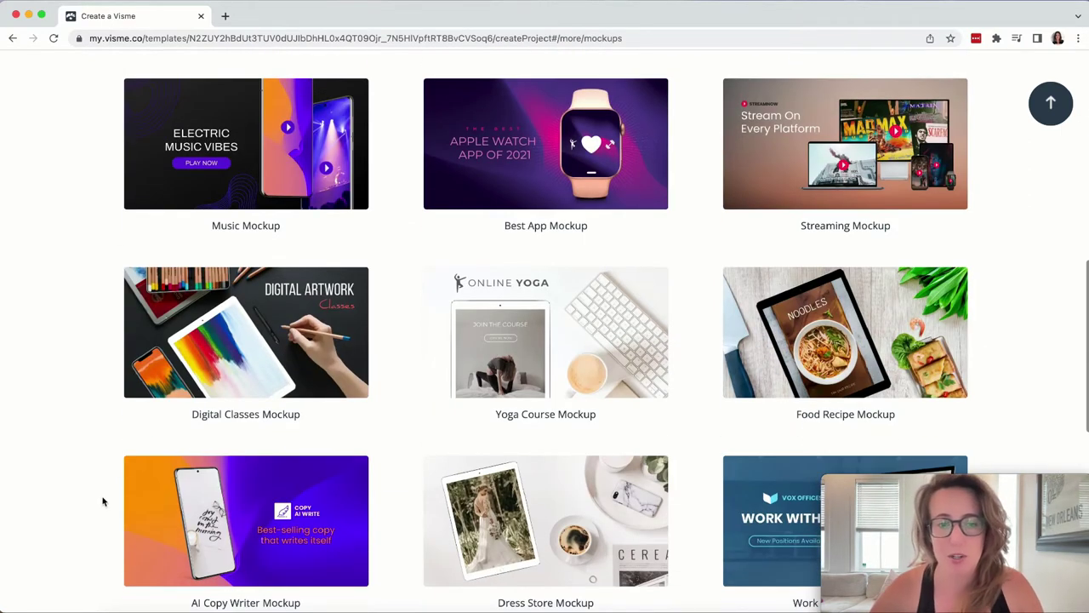
scroll(102, 501, down, 3)
scroll(102, 502, down, 4)
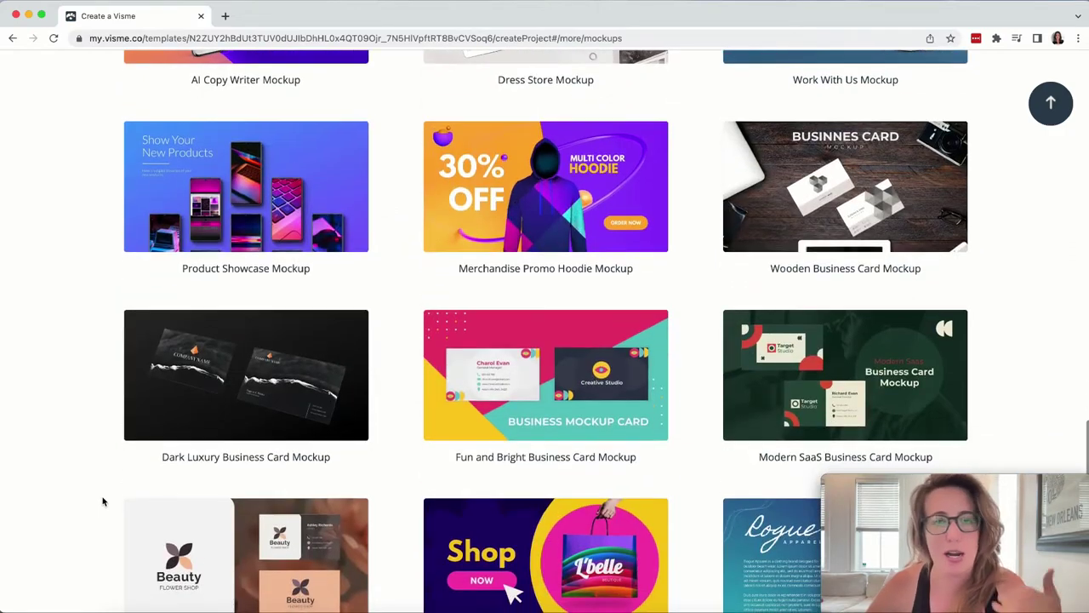
scroll(102, 501, down, 1)
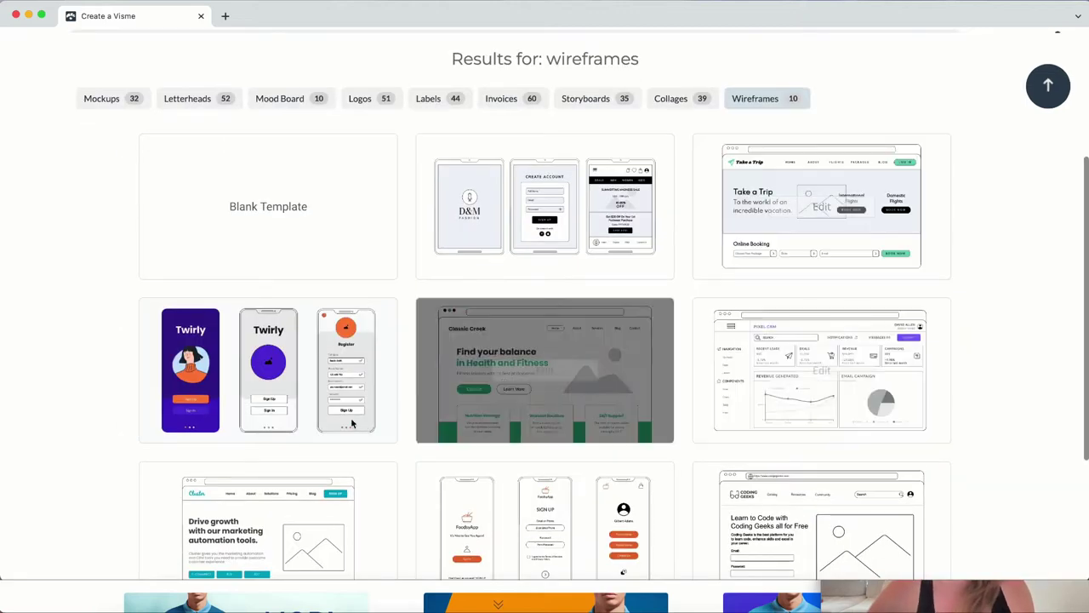
mouse_move(277, 373)
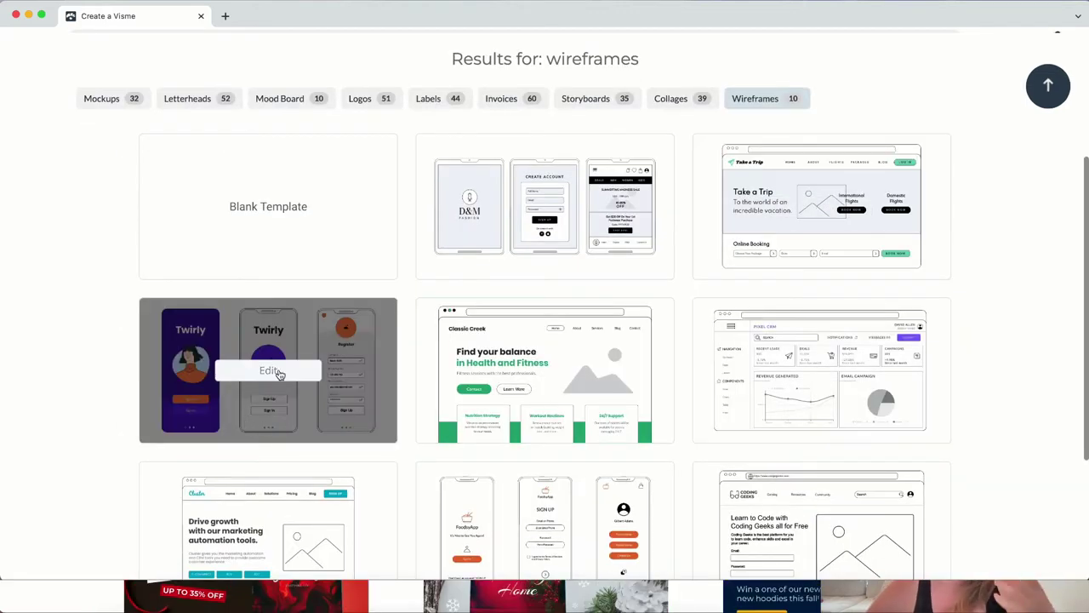
- Open the Twirly wireframe template and replace its avatar with the curly-haired one
click(278, 372)
click(379, 321)
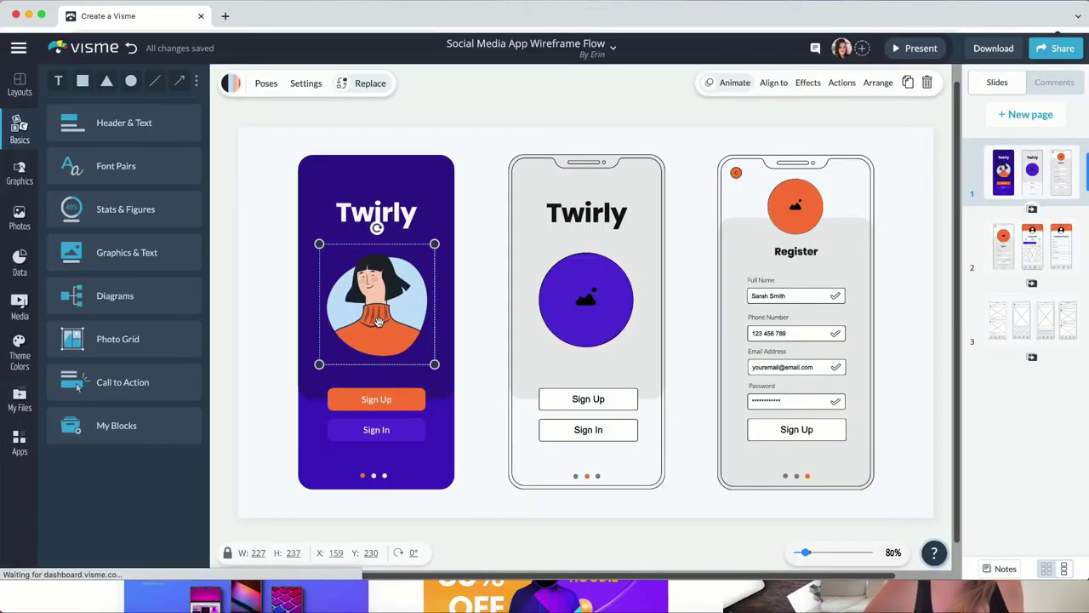
click(371, 84)
click(116, 362)
- Retitle the first screen 'Tweeter' and preview the design as a presentation
click(376, 212)
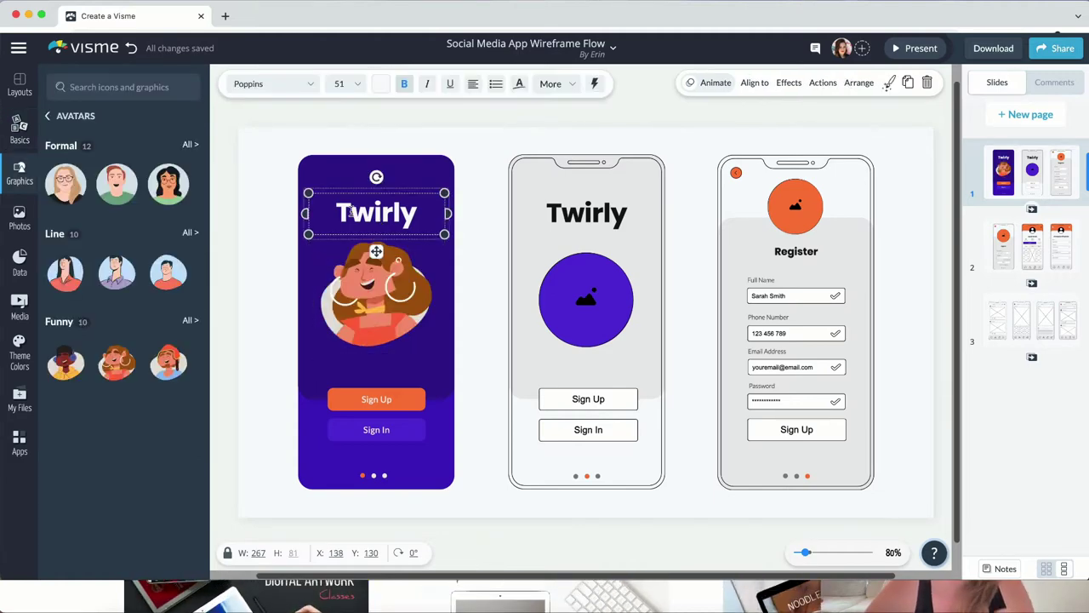
double_click(376, 213)
text(Tweeter)
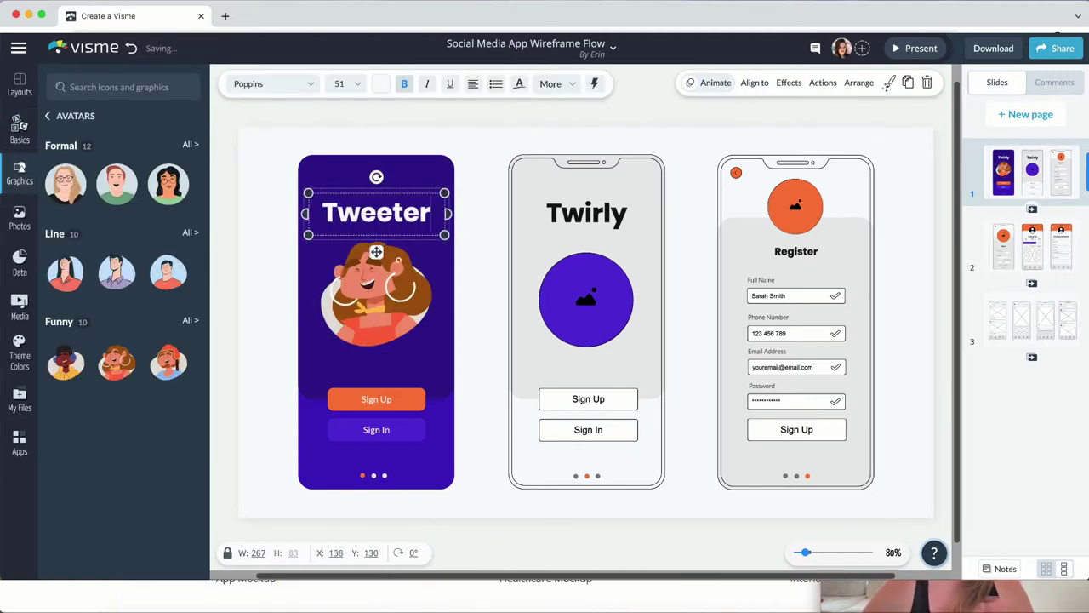
click(917, 48)
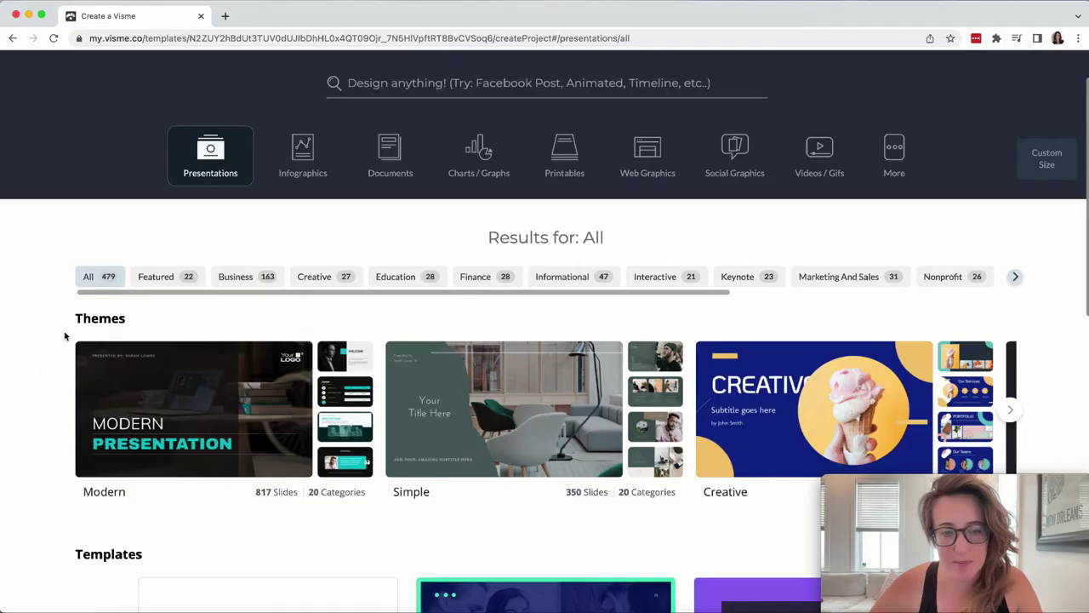
scroll(3, 514, down, 2)
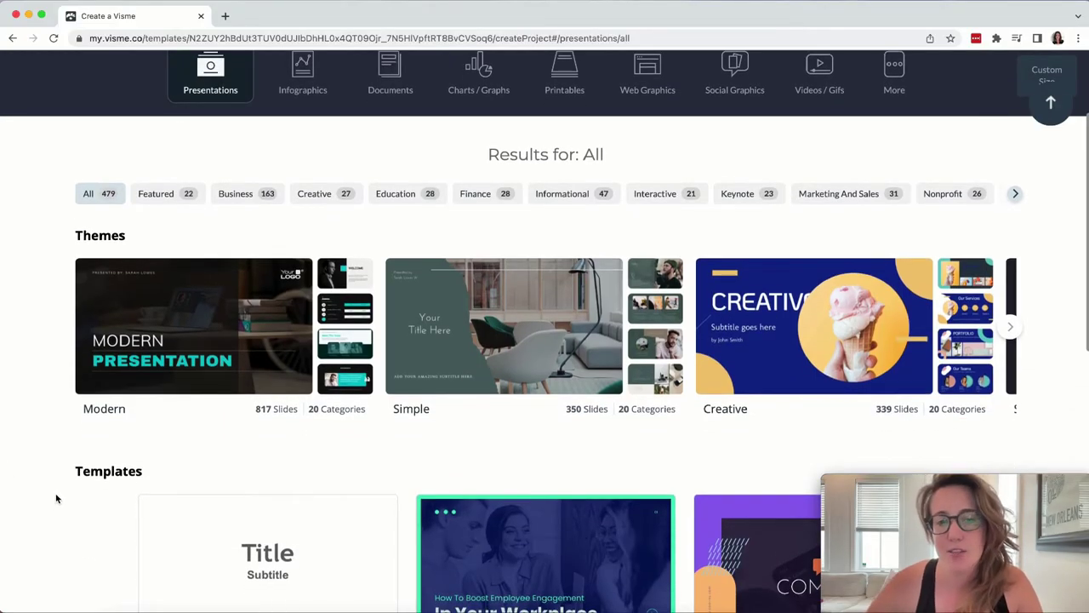
scroll(57, 499, down, 3)
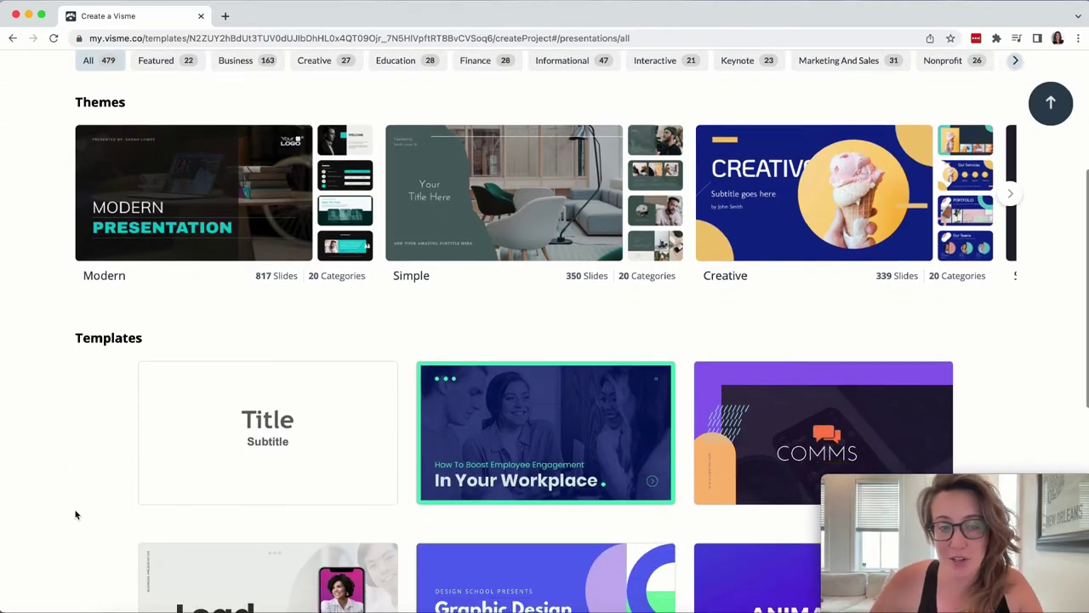
scroll(360, 298, down, 10)
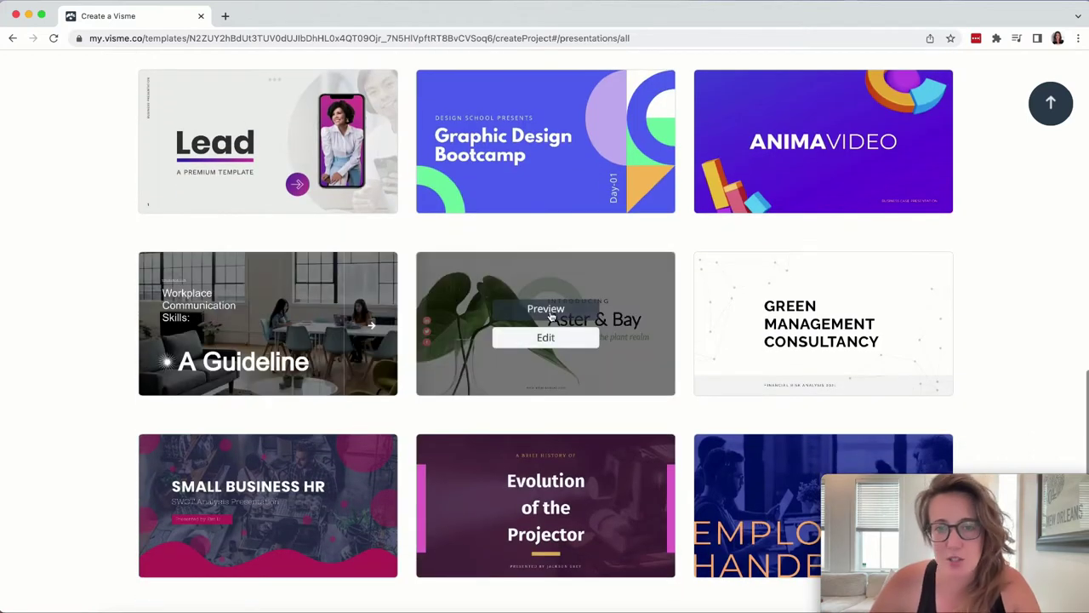
click(549, 308)
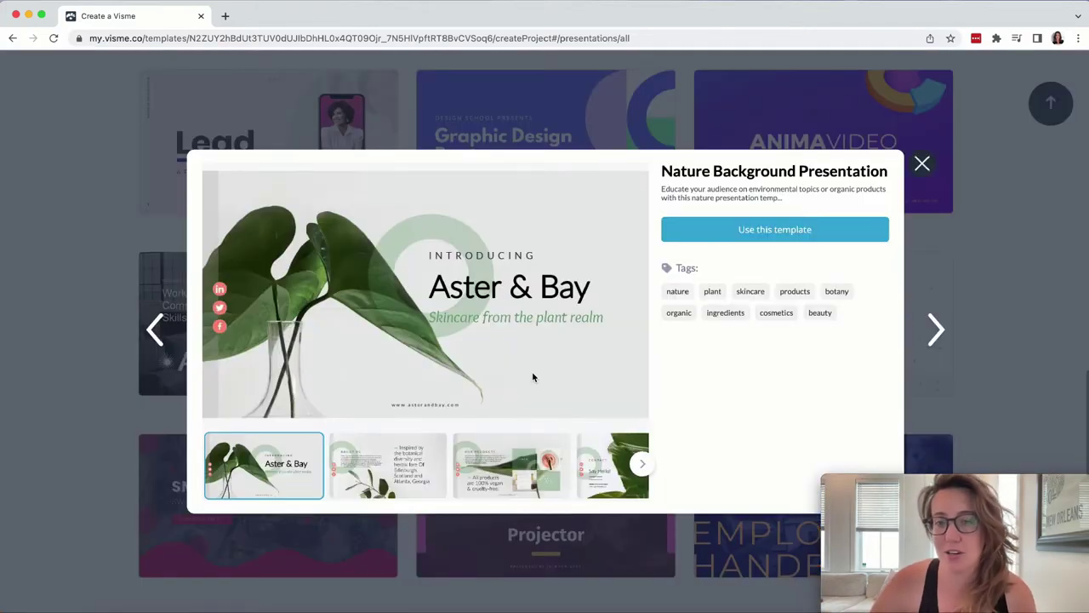
click(918, 168)
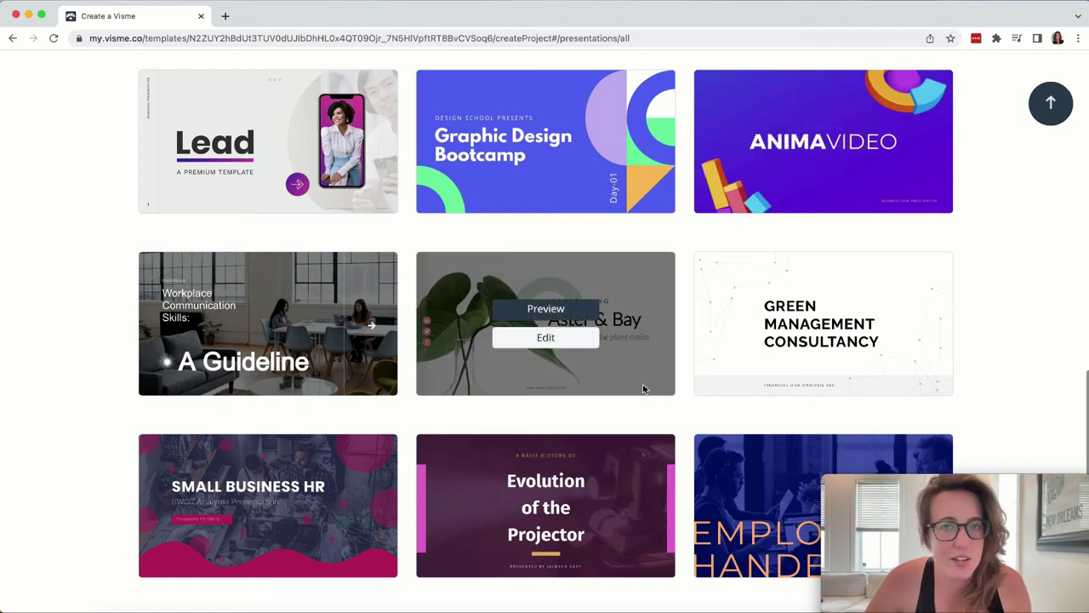
click(564, 342)
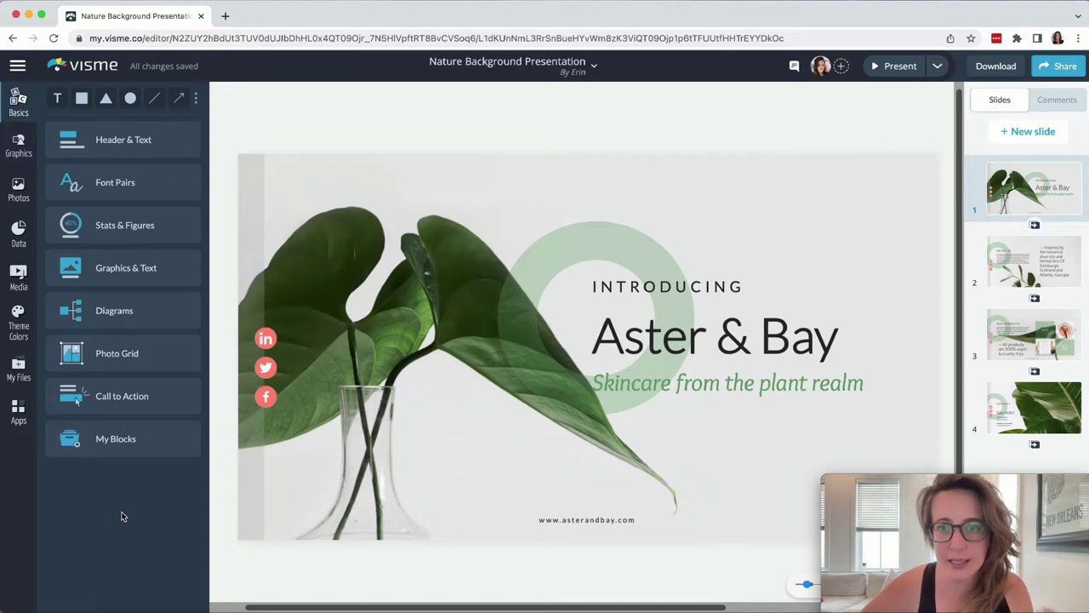
- Open the Diagrams block library and scroll through its layouts
click(188, 315)
scroll(142, 566, down, 3)
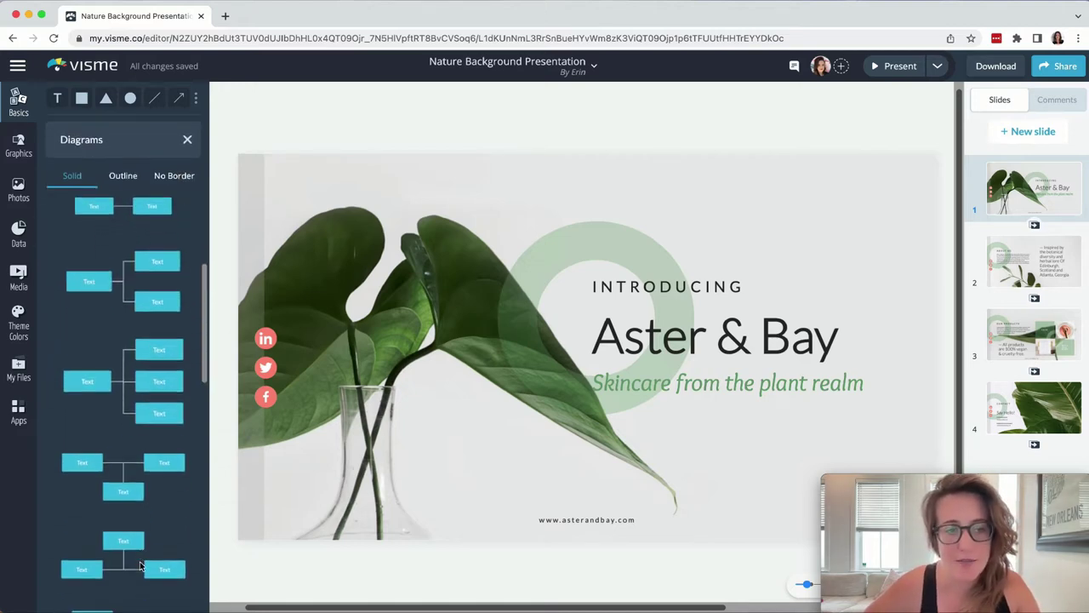
scroll(139, 563, up, 3)
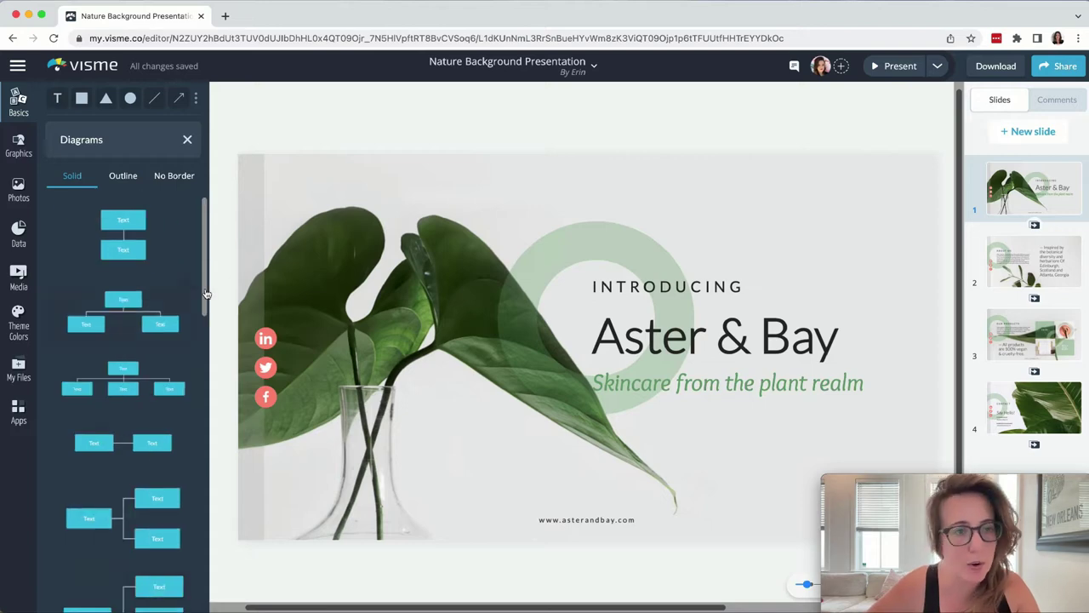
- Close Diagrams, browse 3D Graphics, then add an interaction-hands gesture graphic to the slide
click(188, 140)
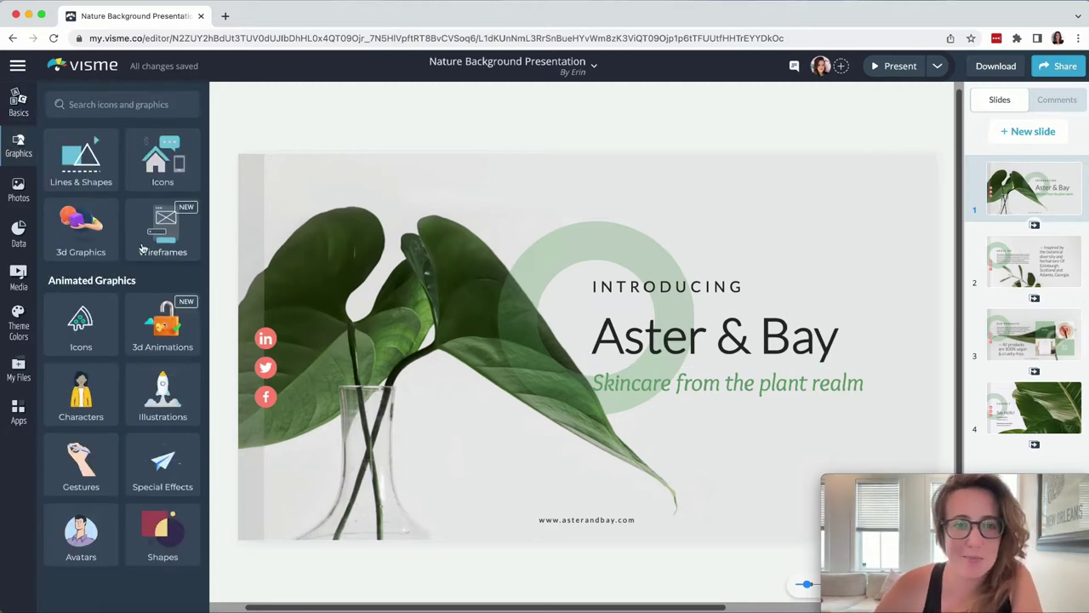
click(98, 225)
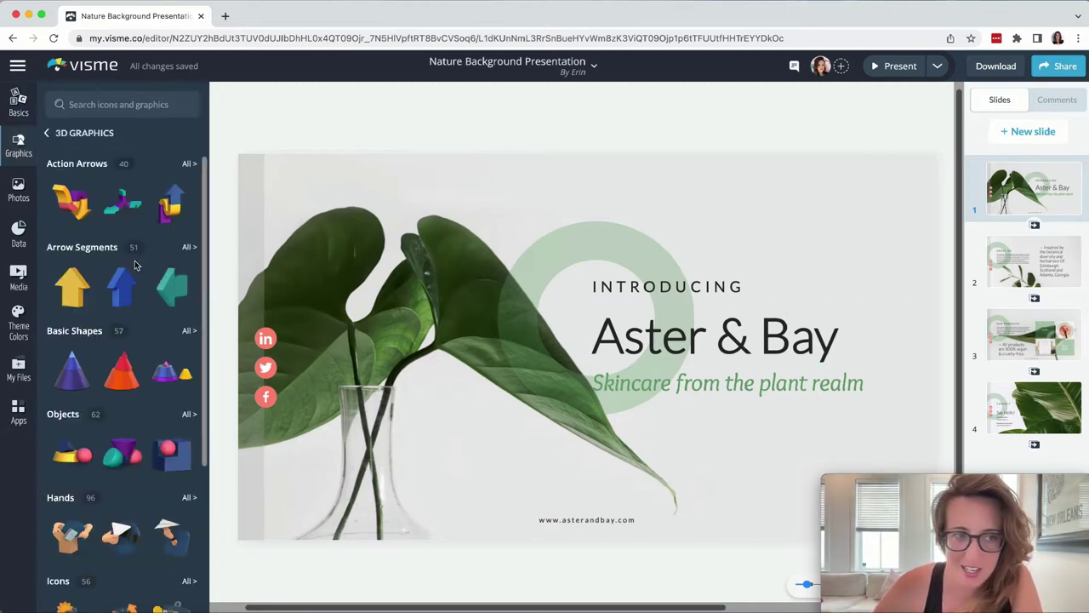
scroll(104, 437, down, 5)
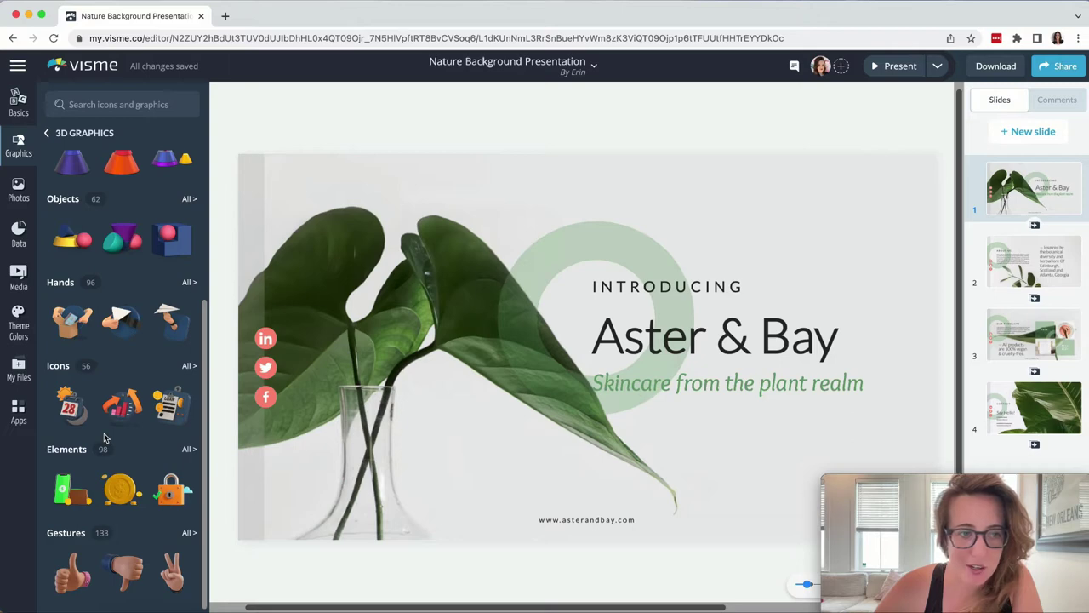
scroll(127, 251, up, 5)
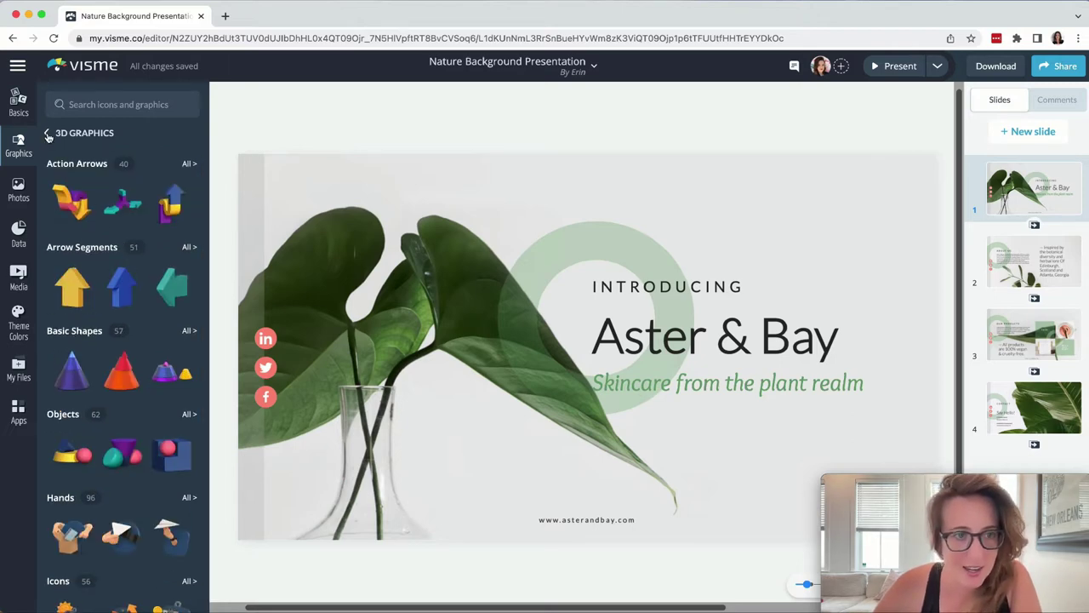
click(47, 134)
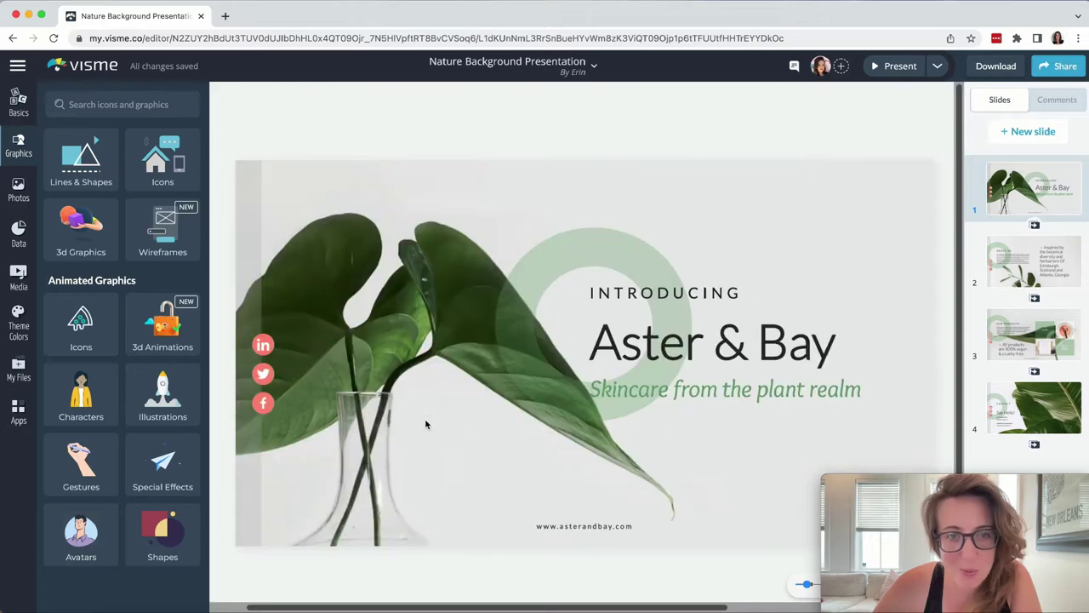
click(82, 466)
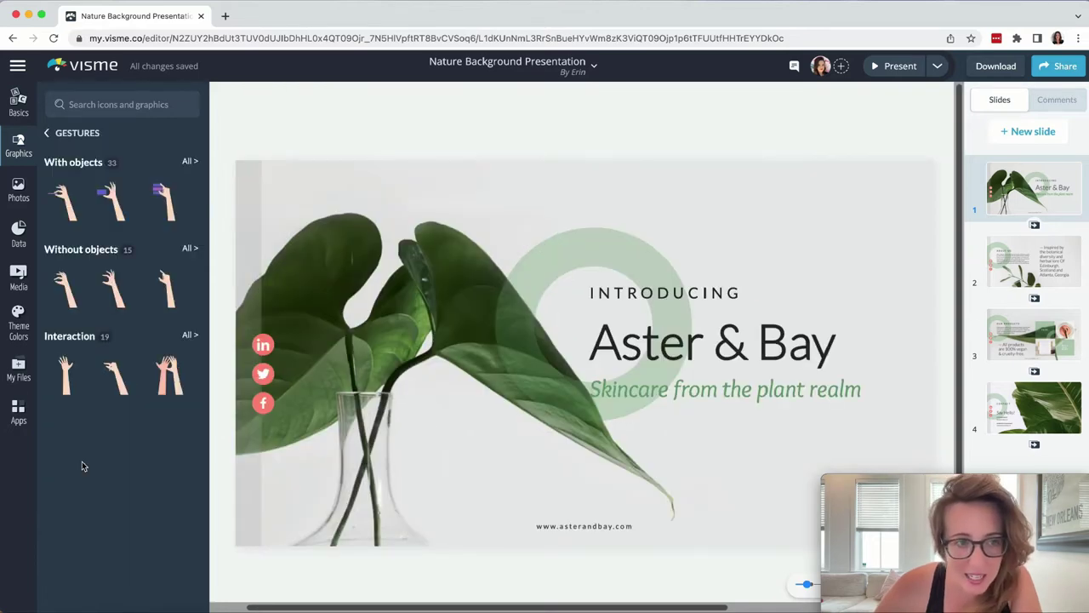
click(170, 374)
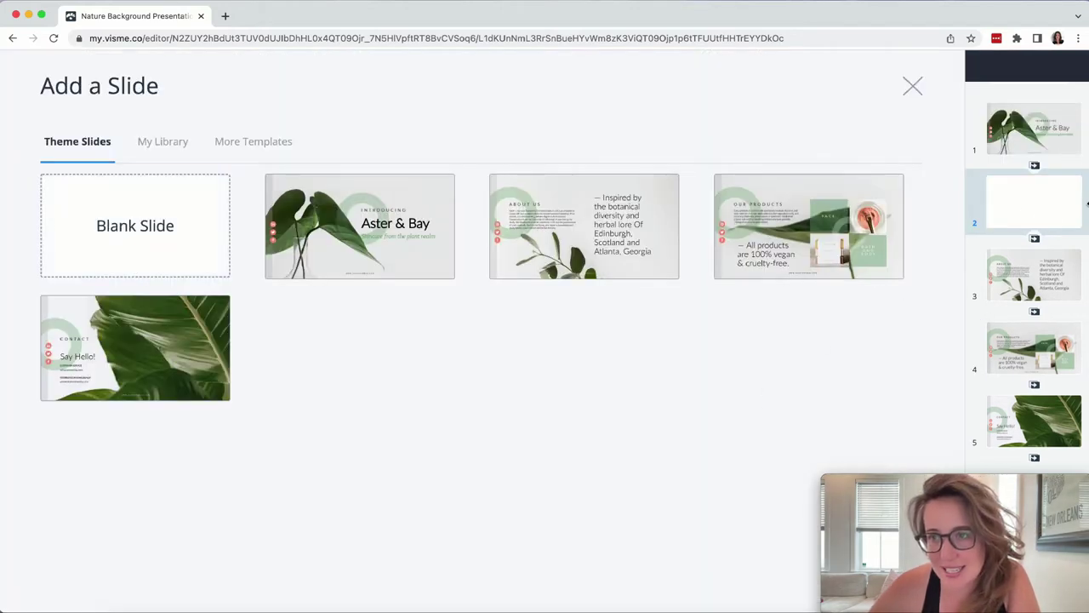
- Add a donut chart with Europe, America and Africa sample data to the blank slide
click(912, 88)
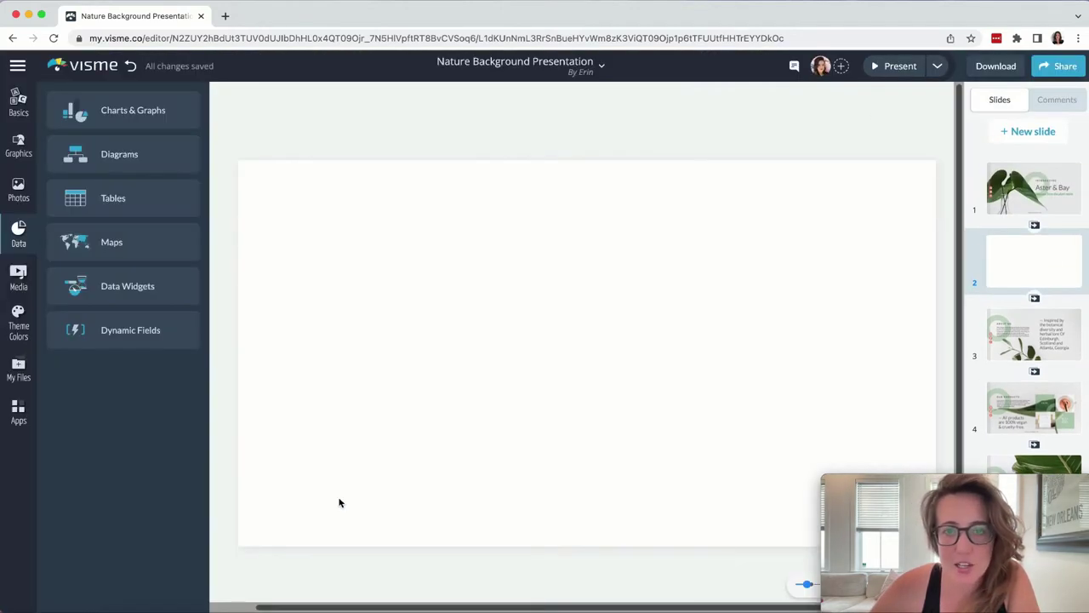
scroll(491, 362, down, 1)
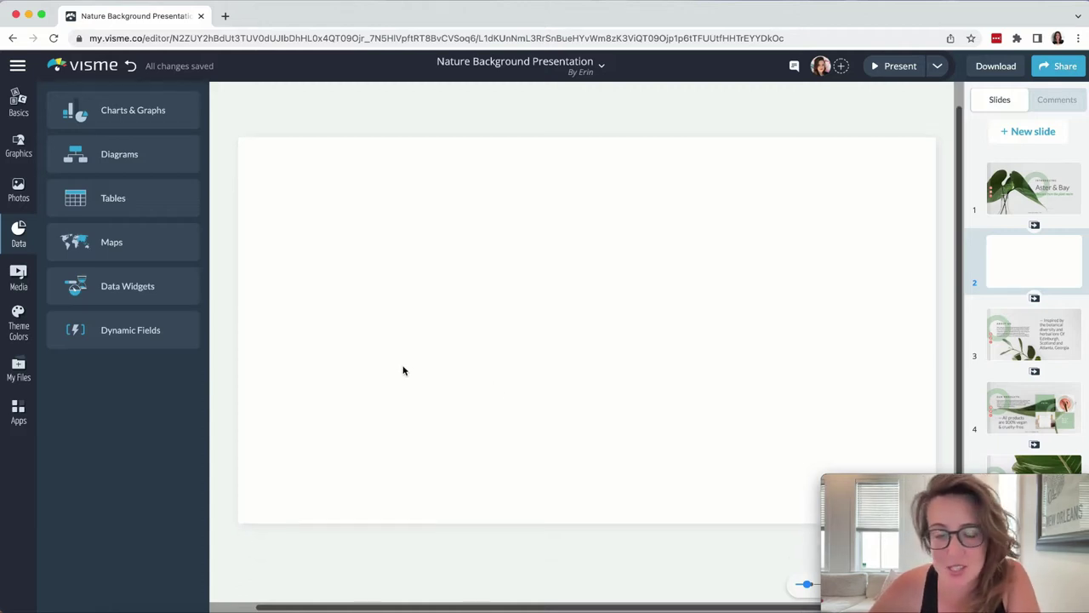
scroll(498, 389, up, 1)
click(132, 109)
scroll(139, 432, down, 10)
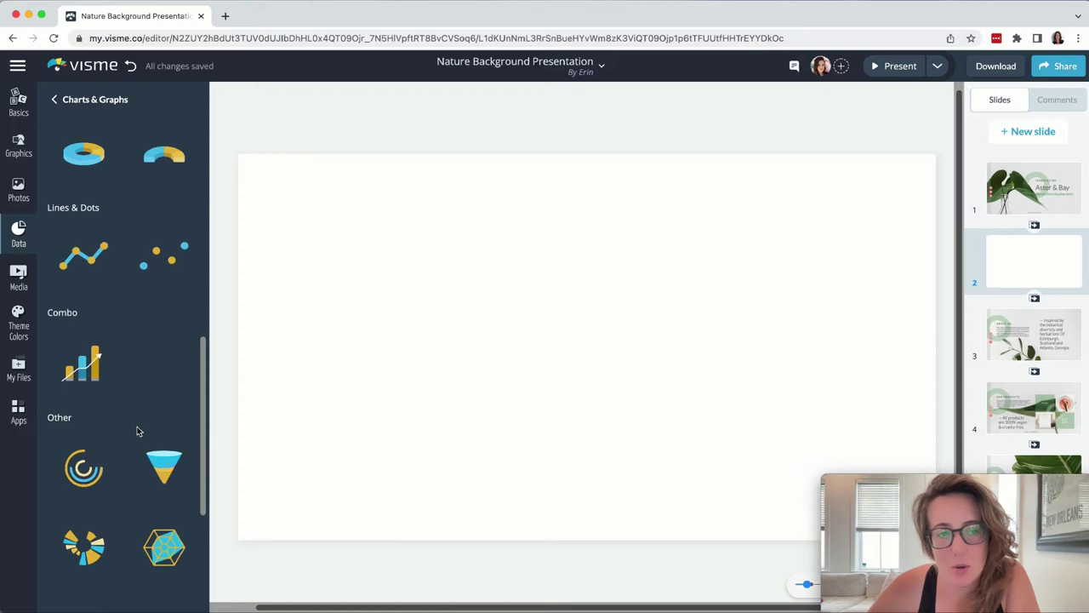
scroll(88, 494, down, 5)
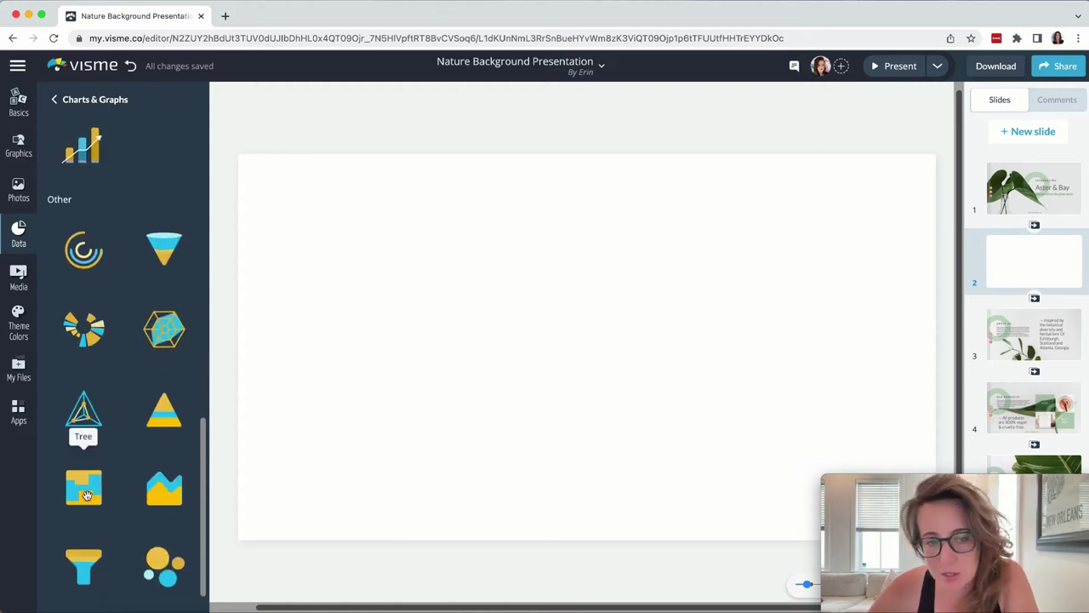
scroll(86, 497, up, 5)
scroll(138, 407, up, 3)
click(90, 333)
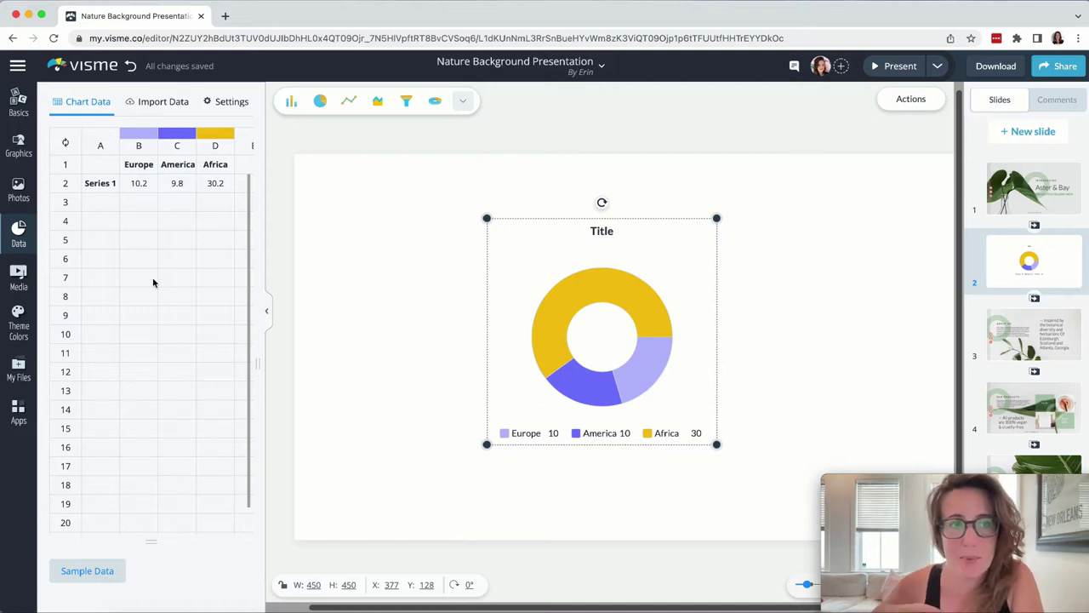
- Edit the category header labels in the Chart Data table, starting with cell B1
click(133, 183)
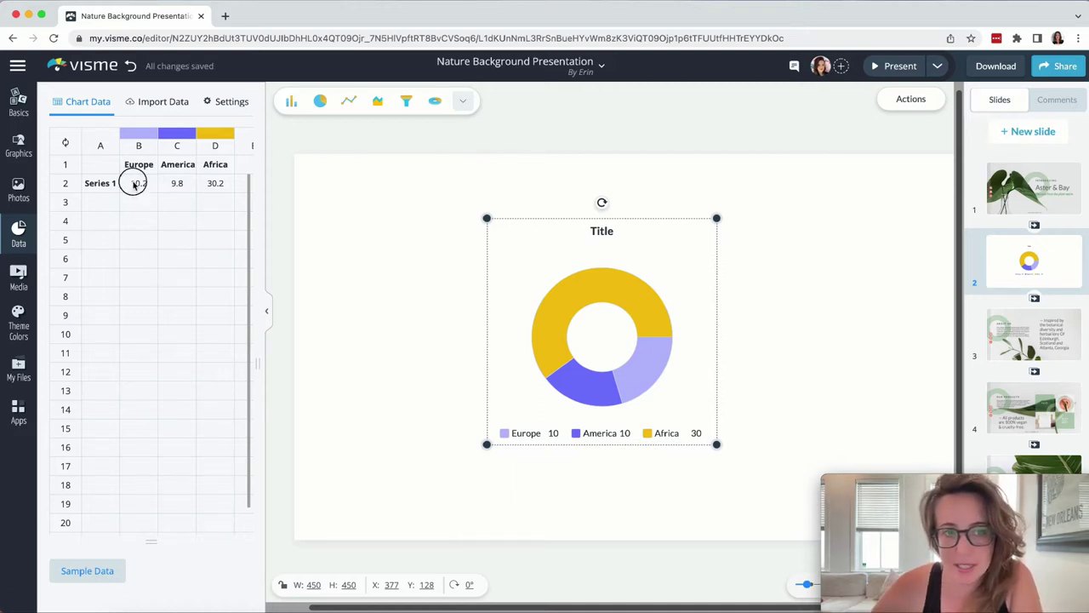
click(153, 238)
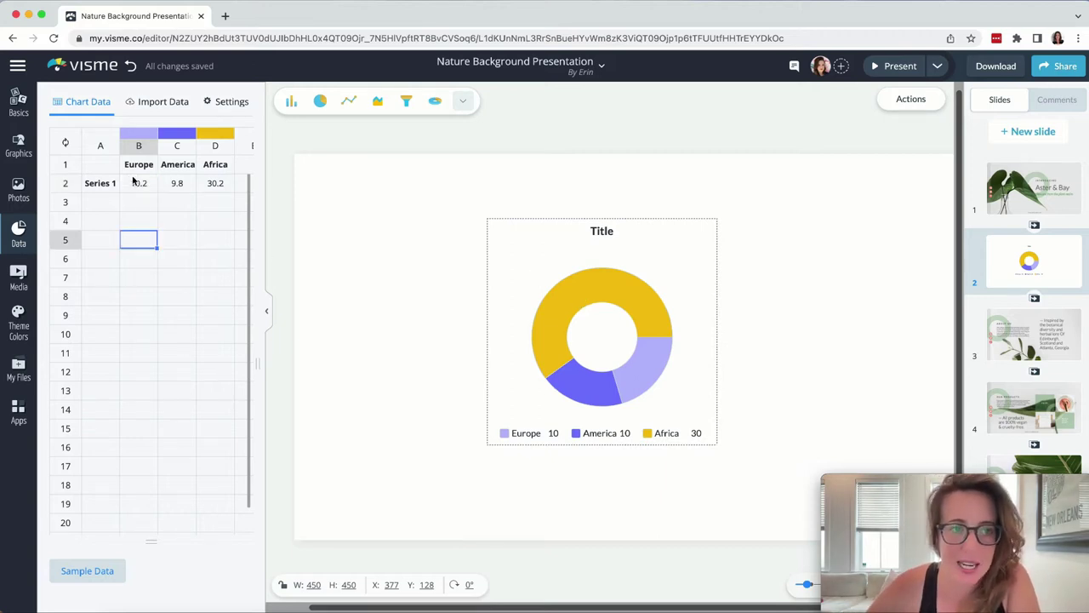
double_click(139, 165)
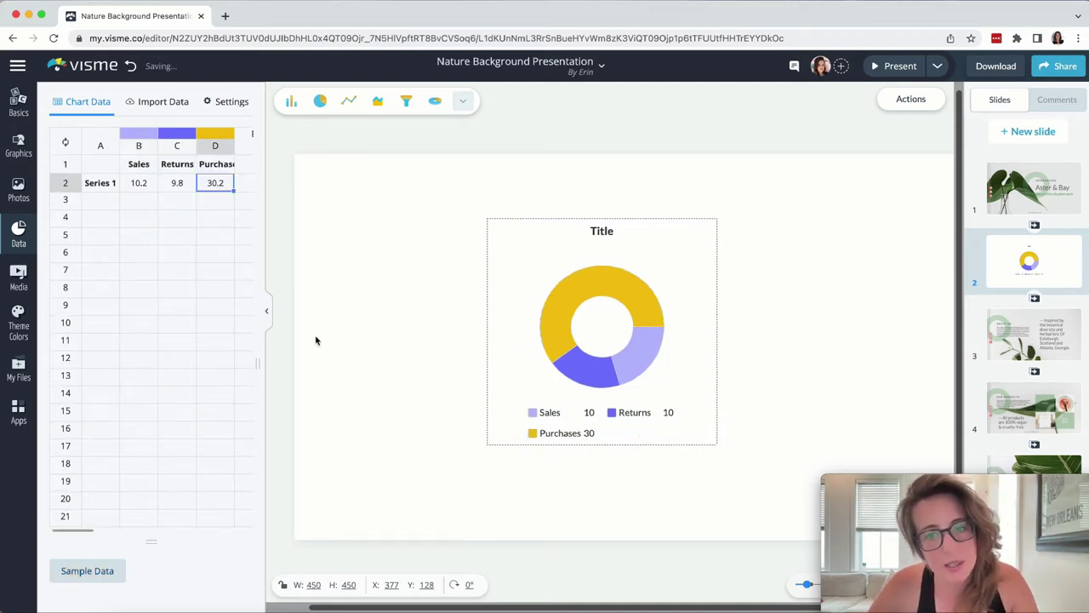
- Enter 15, 10 and 45 as the Sales, Returns and Purchases values in B2–D2
click(148, 183)
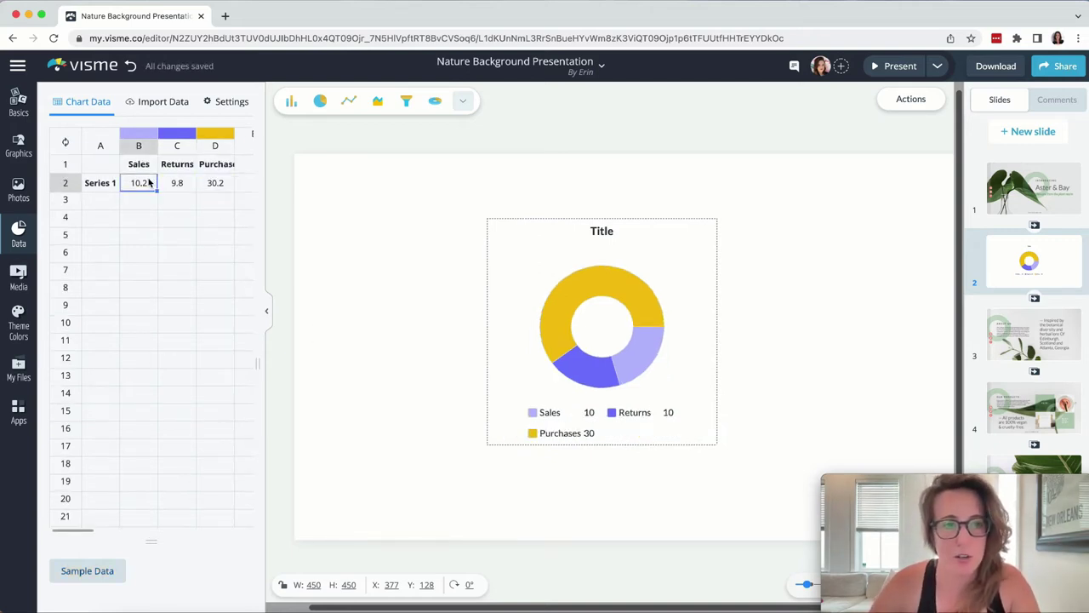
text(15)
key(Return)
click(178, 190)
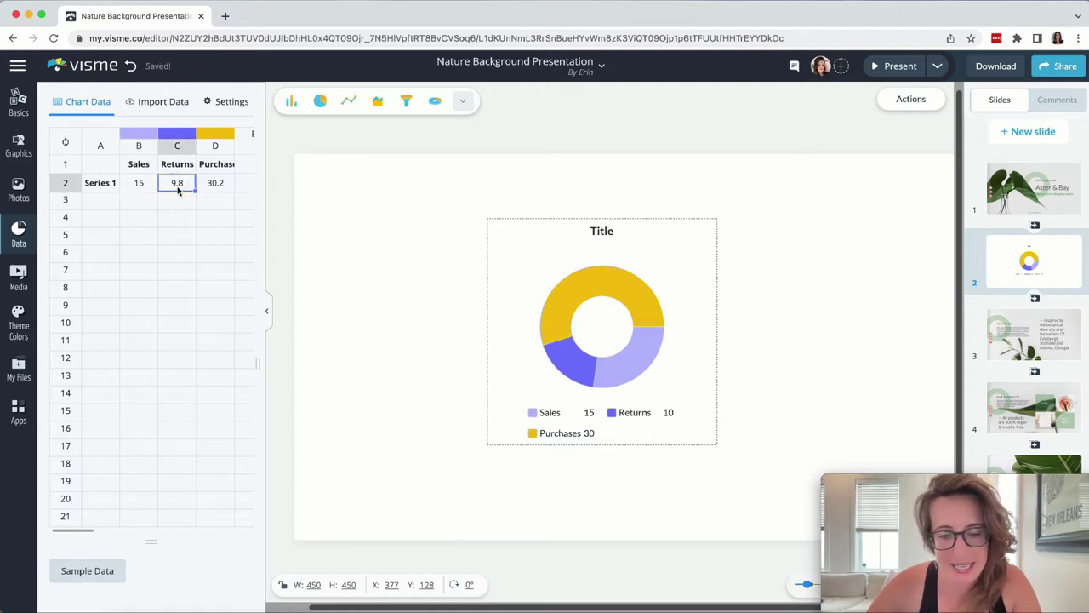
text(10)
key(Return)
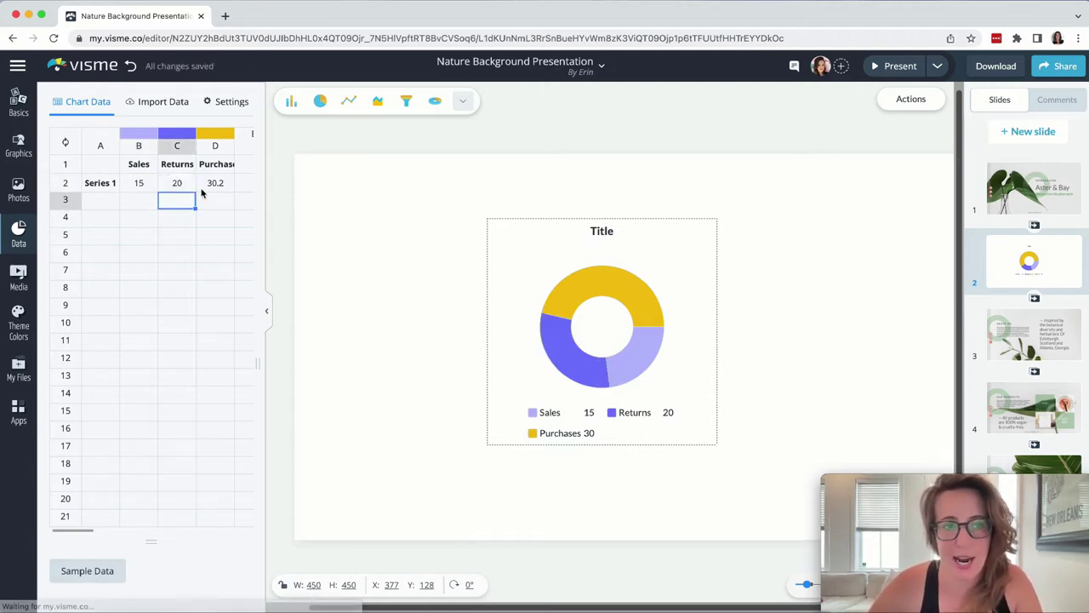
click(214, 184)
text(45)
key(Return)
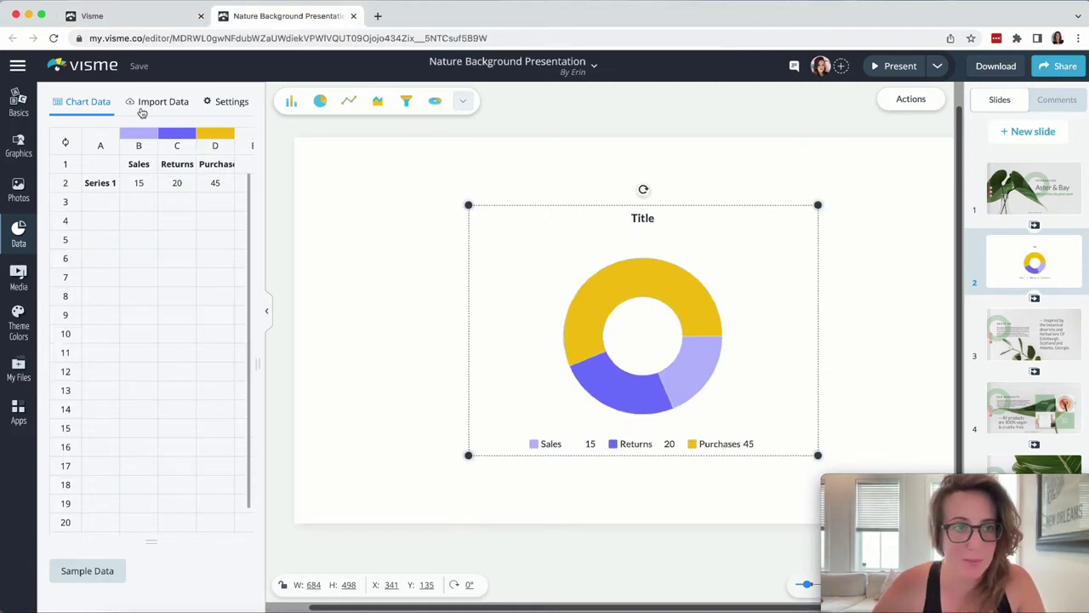
- Check the import-data options, then deselect and reselect the donut chart
click(161, 103)
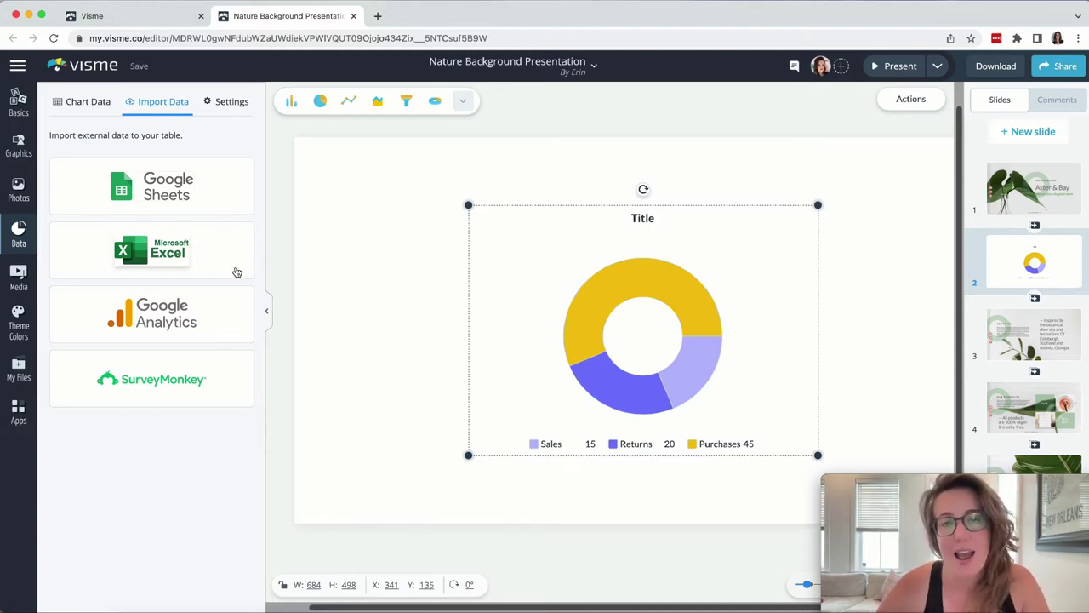
click(419, 318)
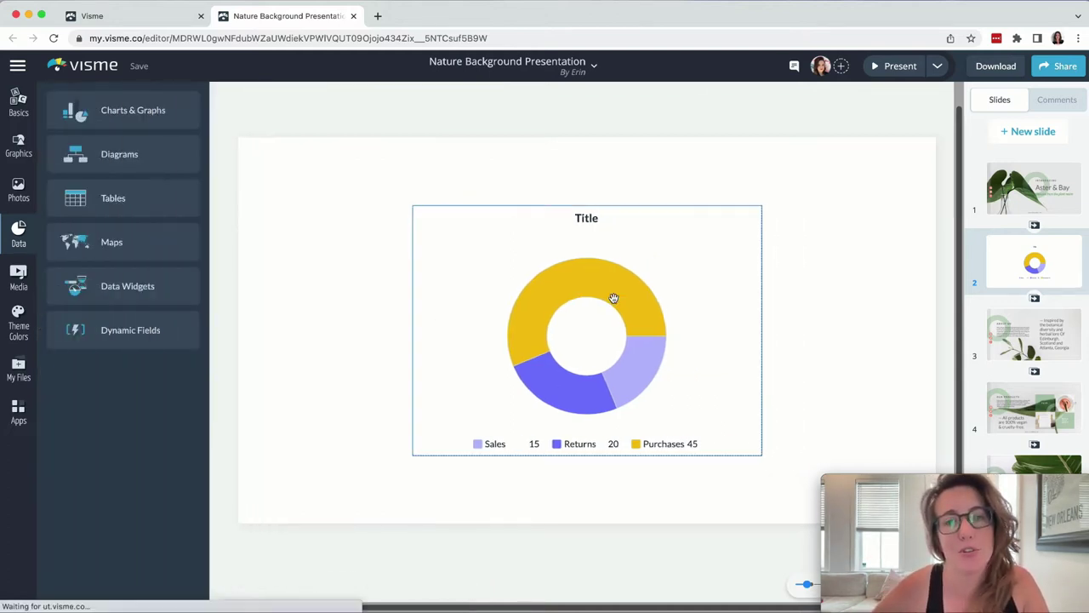
click(613, 297)
- Colour the Sales slice of the donut chart hot pink
click(92, 105)
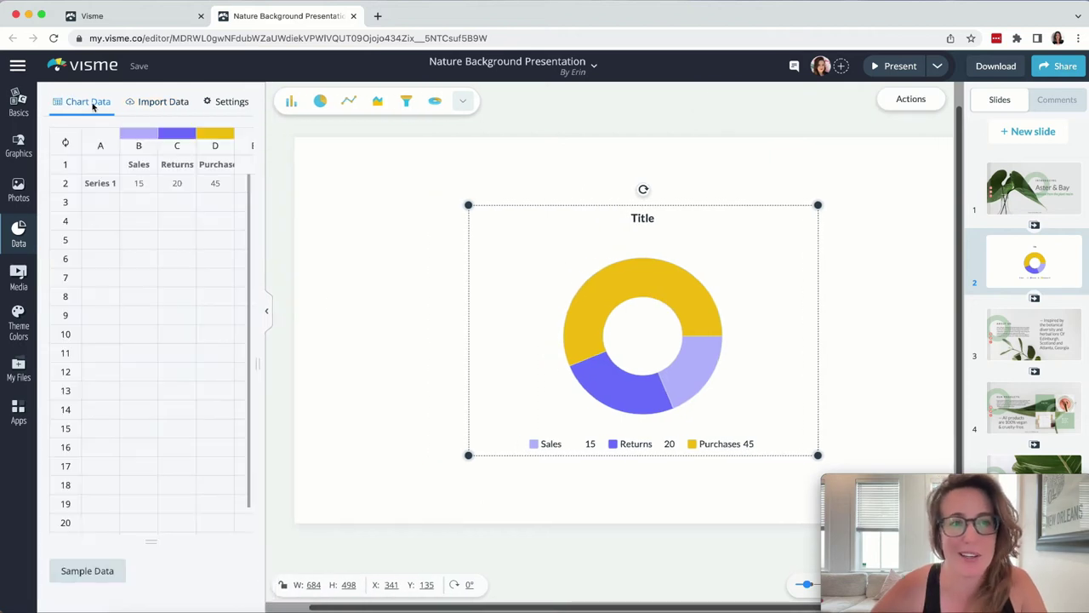
click(139, 136)
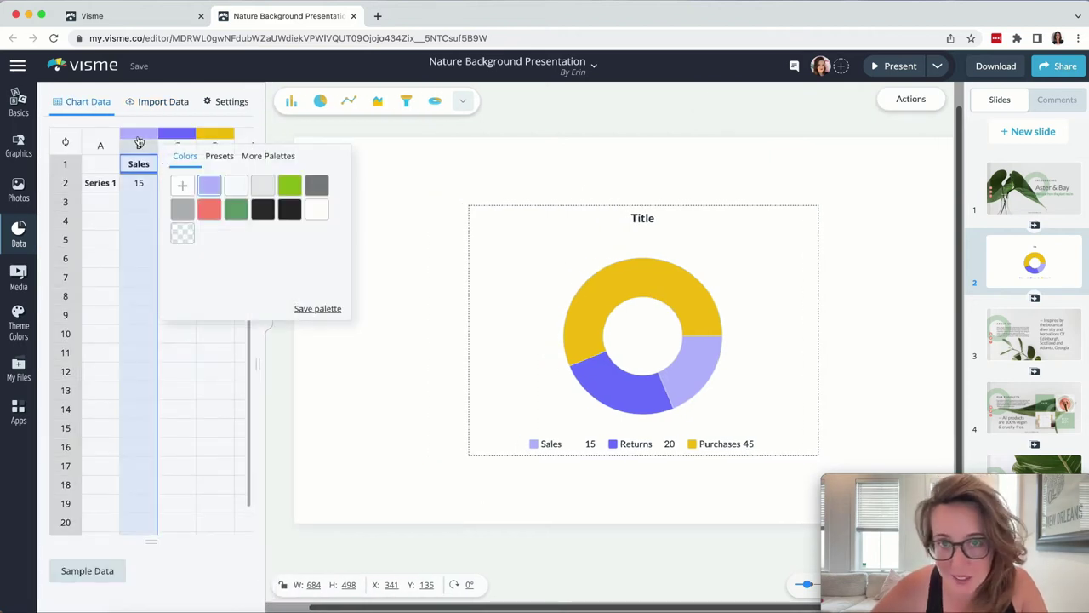
click(183, 186)
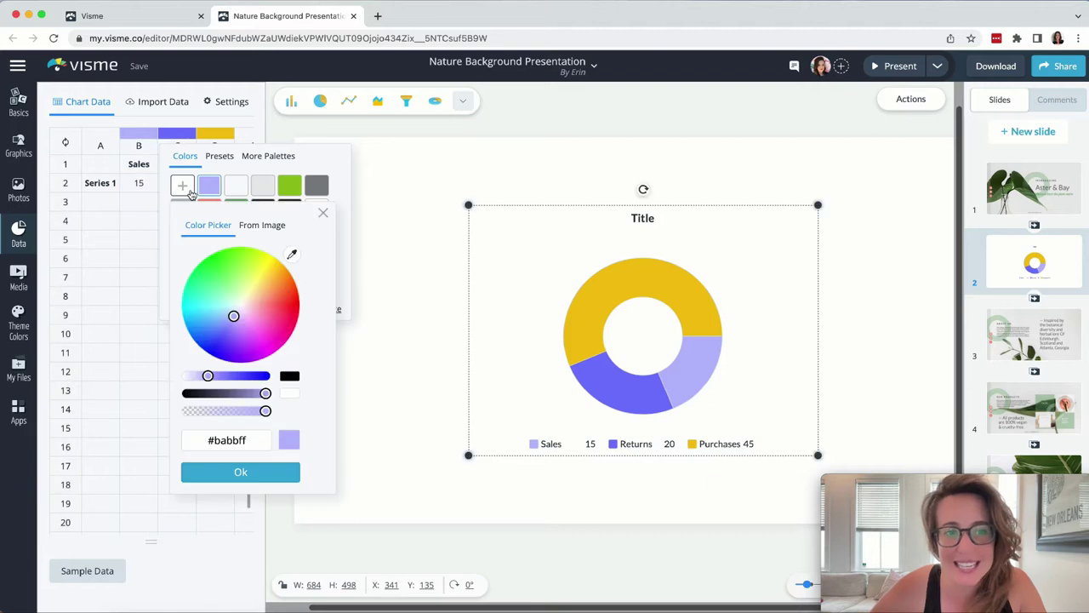
drag(223, 298, 280, 321)
click(268, 472)
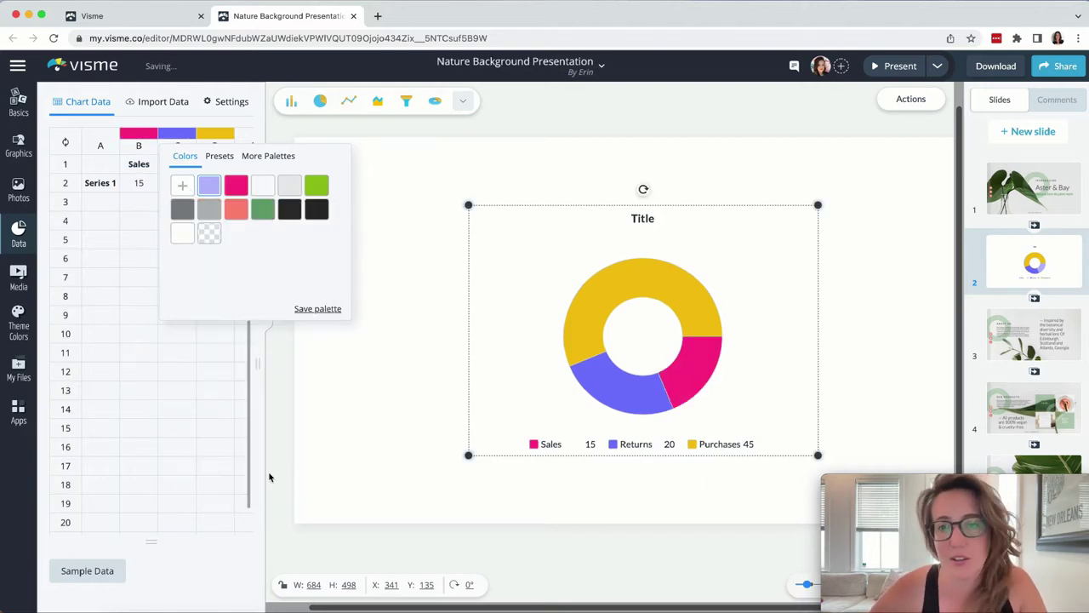
- Keep the Returns slice purple, make the Purchases slice black, and close the data editor
click(180, 134)
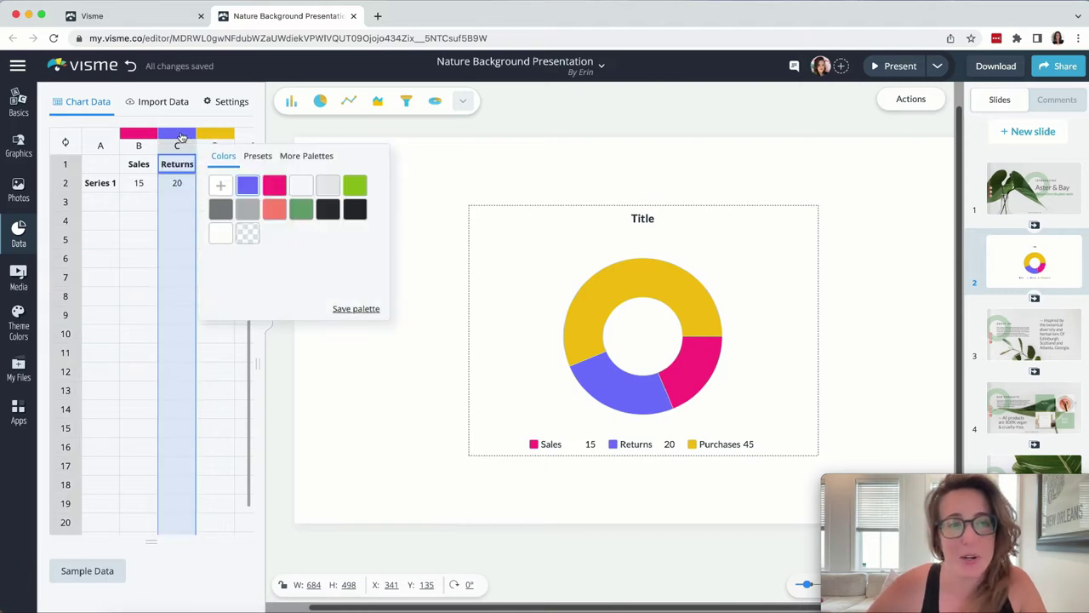
click(249, 185)
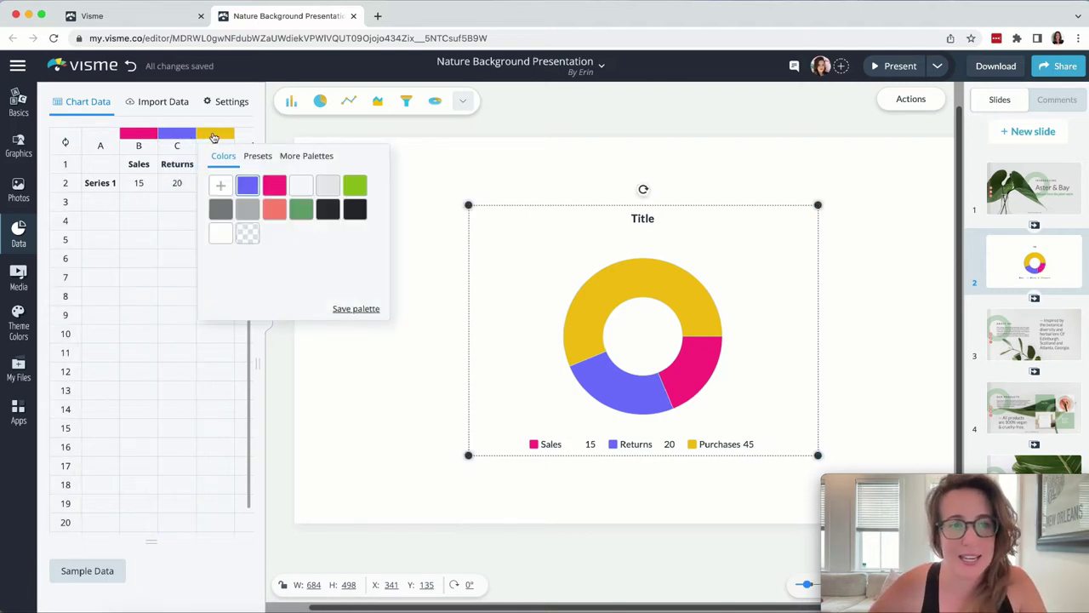
click(215, 135)
click(259, 185)
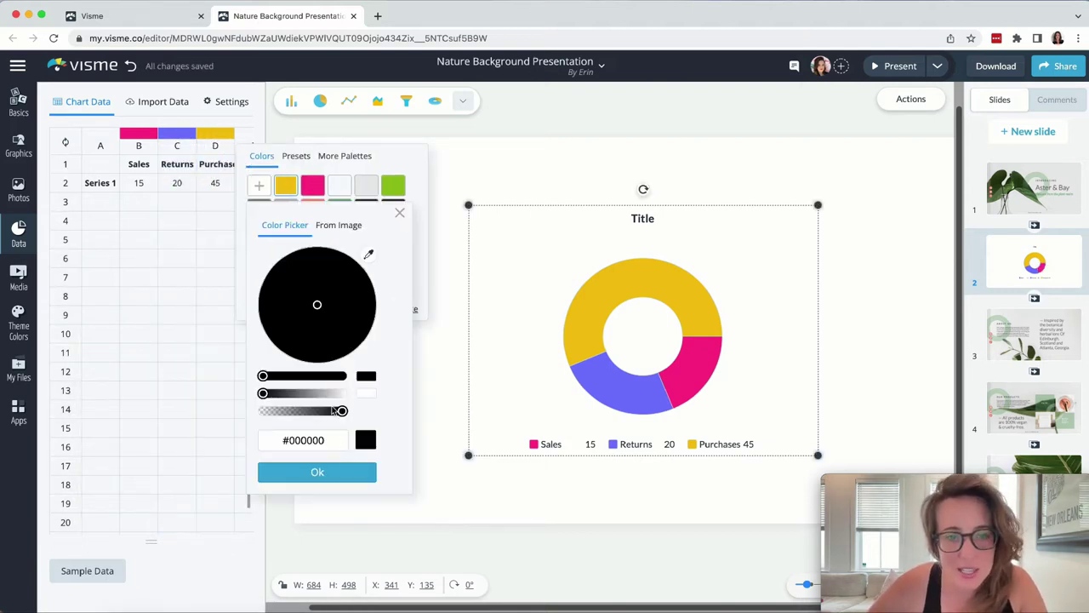
mouse_move(316, 319)
mouse_down()
mouse_move(341, 331)
mouse_move(299, 308)
mouse_up()
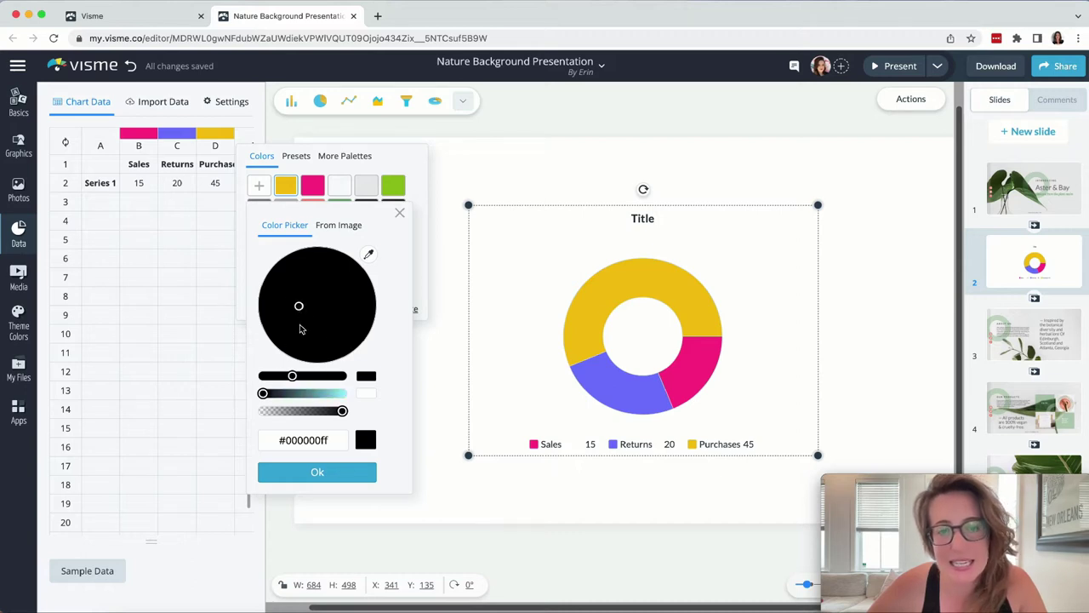
click(316, 471)
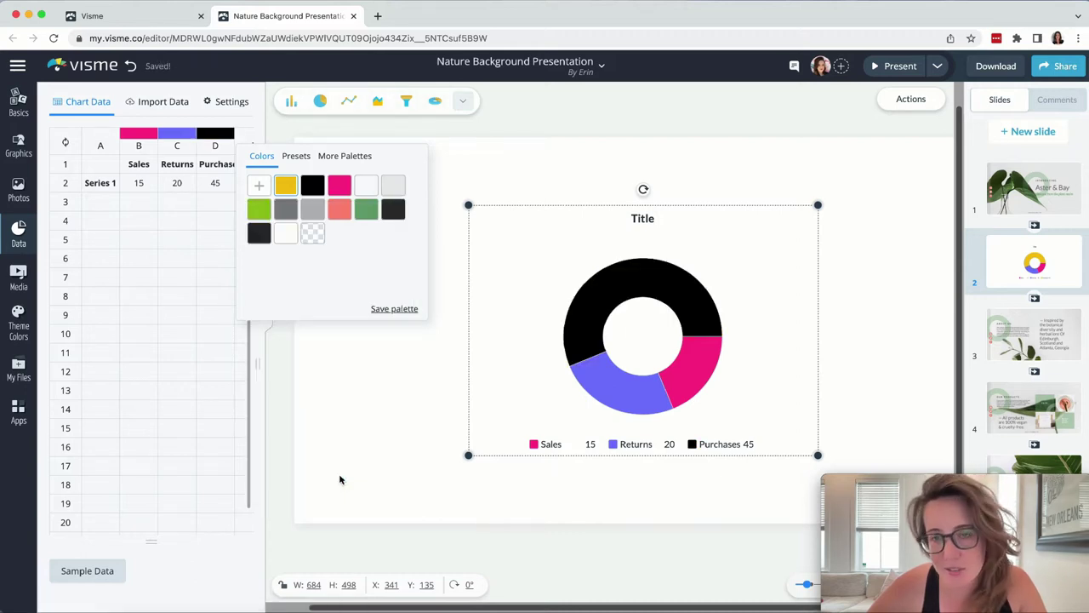
click(431, 488)
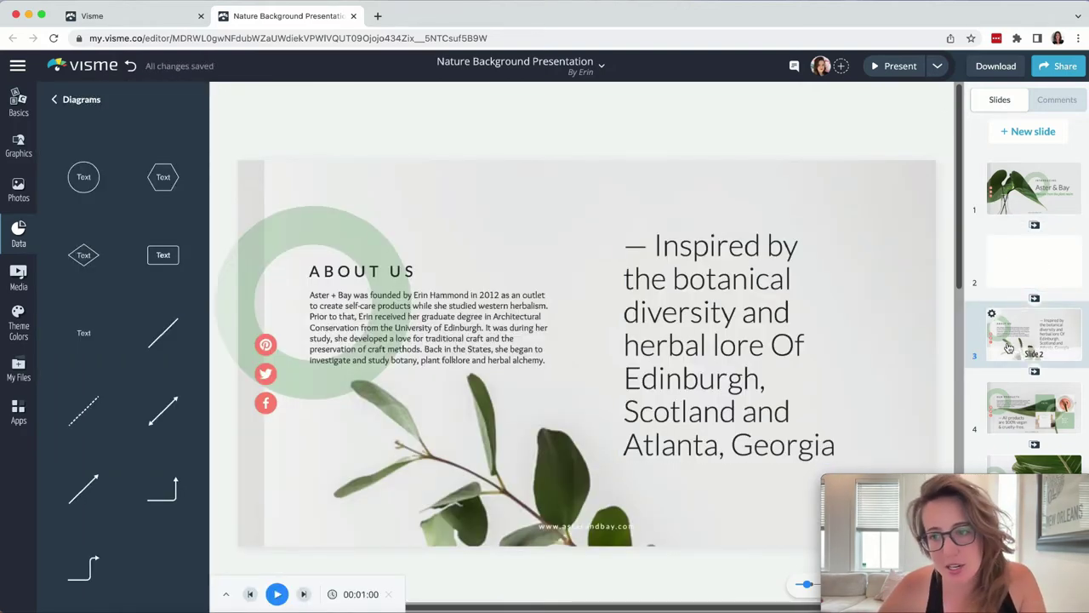
- Apply a Swing entrance animation to the green circle on the Our Products slide
drag(994, 314, 997, 408)
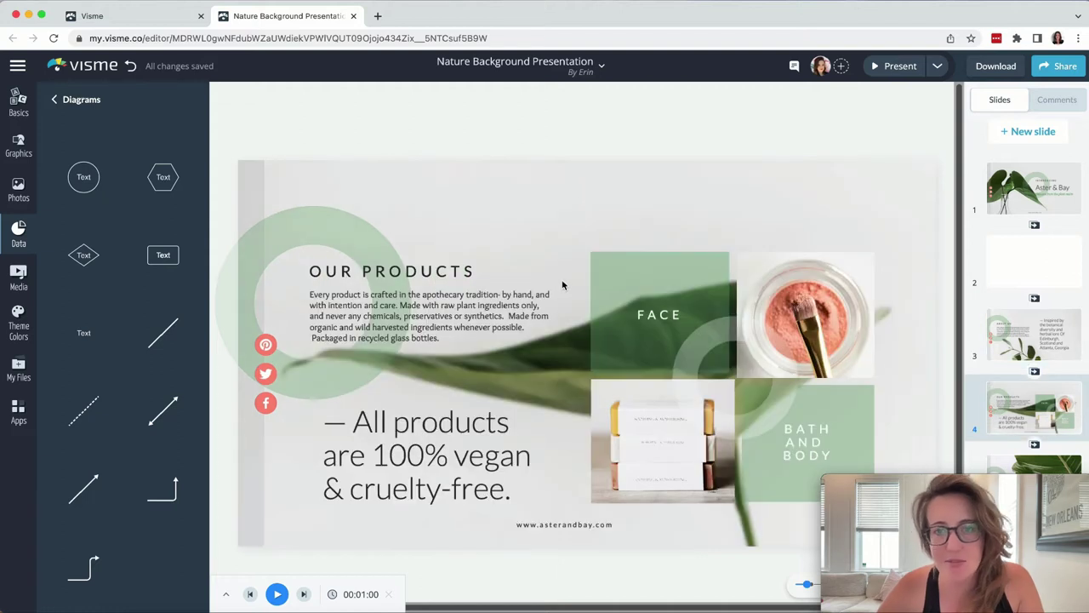
click(364, 228)
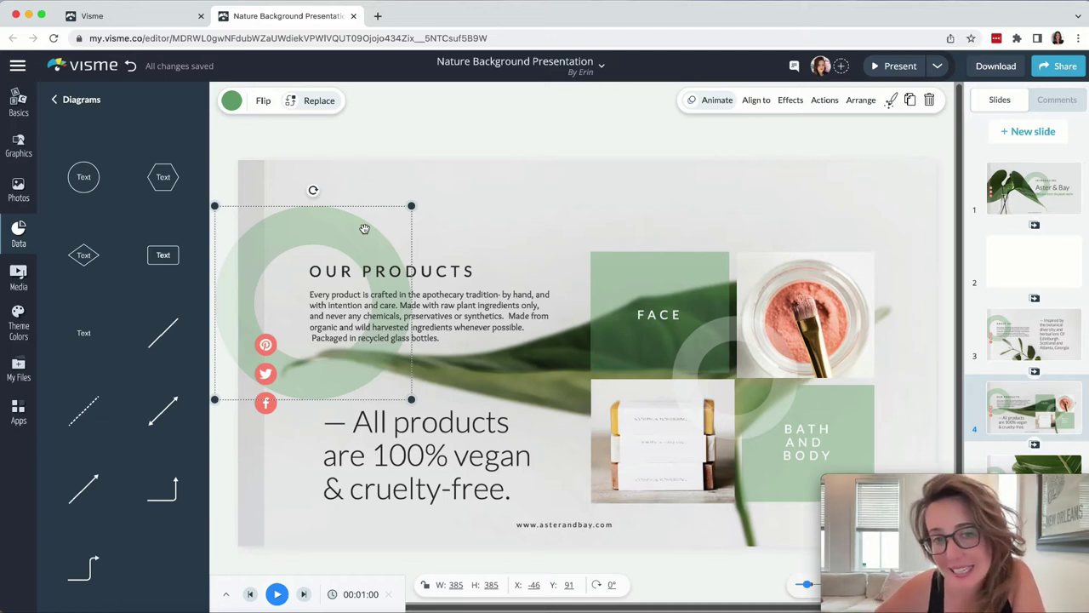
click(720, 100)
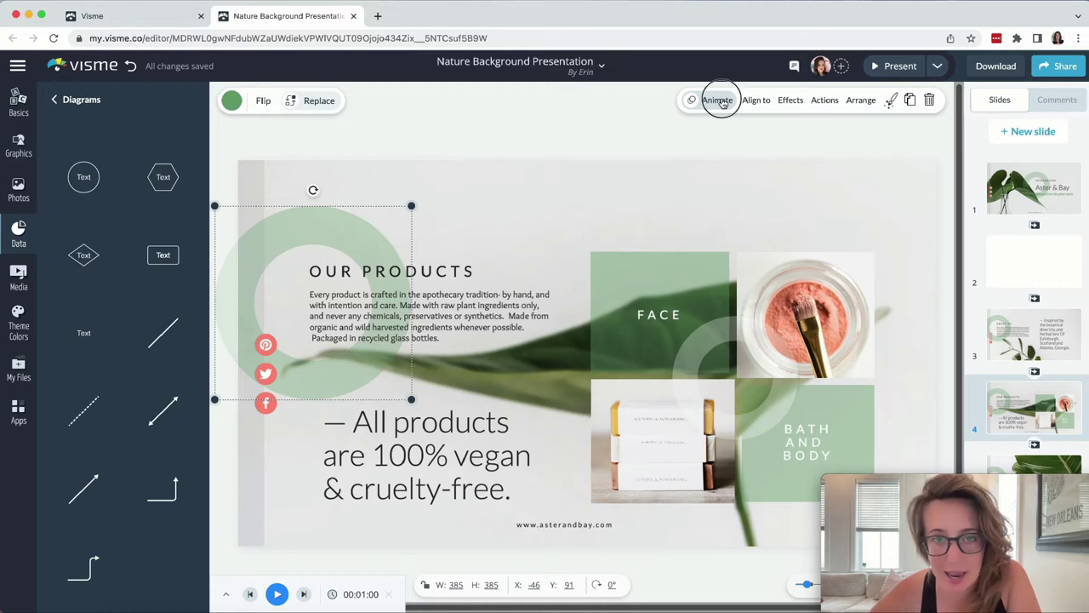
click(174, 391)
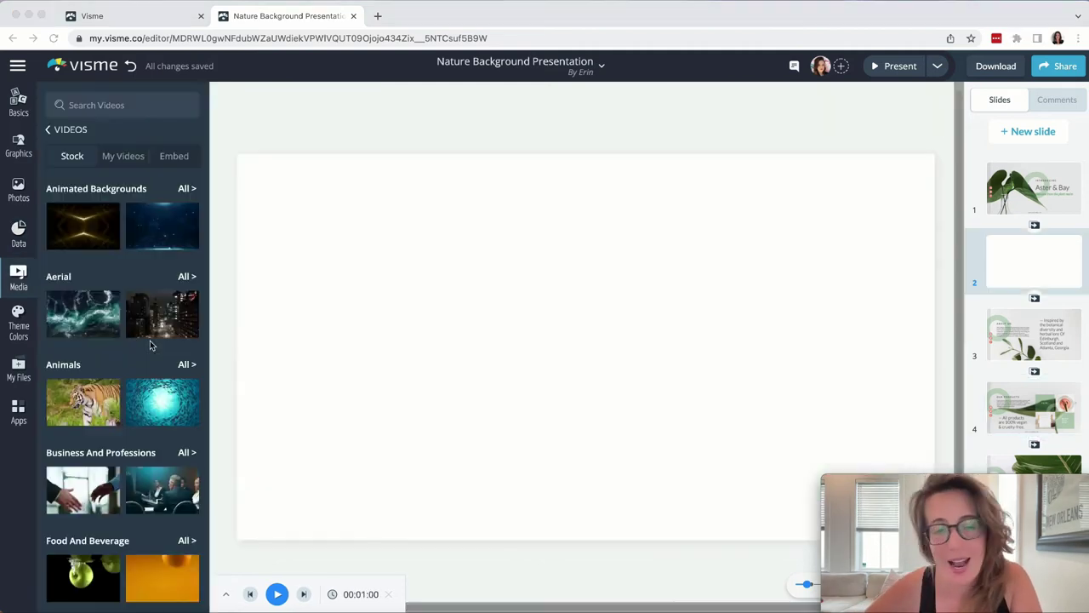
- Add the aerial ocean stock video to slide 2 and stretch it across the whole slide
mouse_move(107, 330)
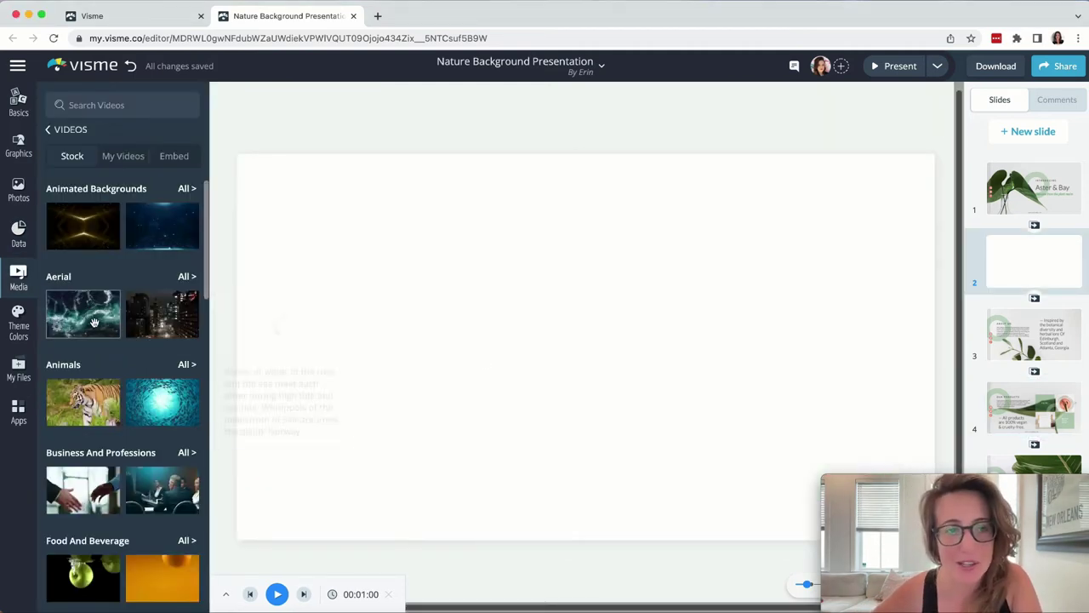
click(91, 319)
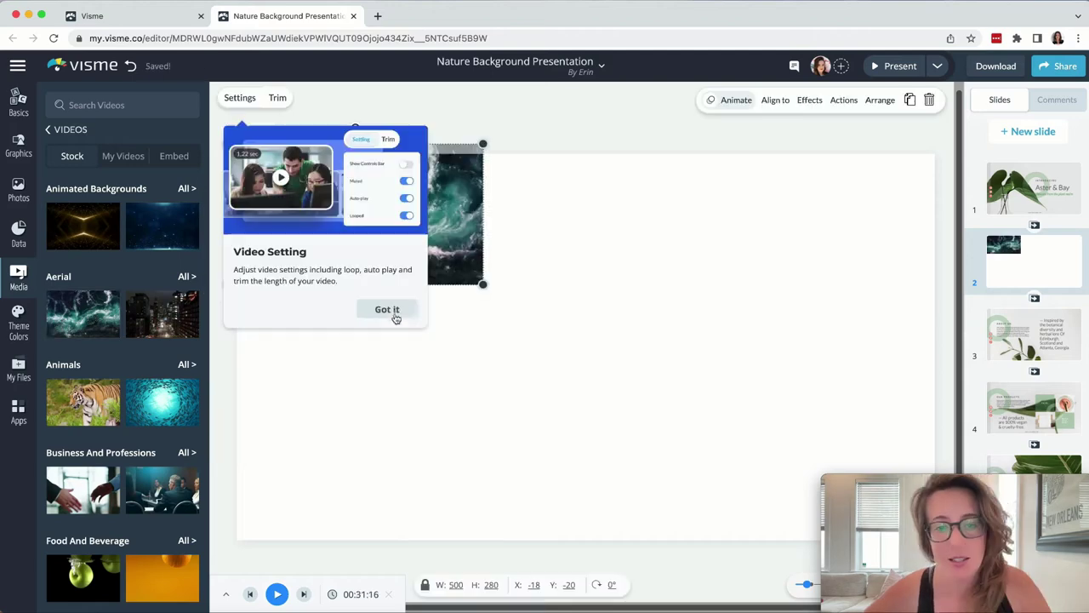
click(393, 310)
drag(448, 252, 935, 539)
click(446, 487)
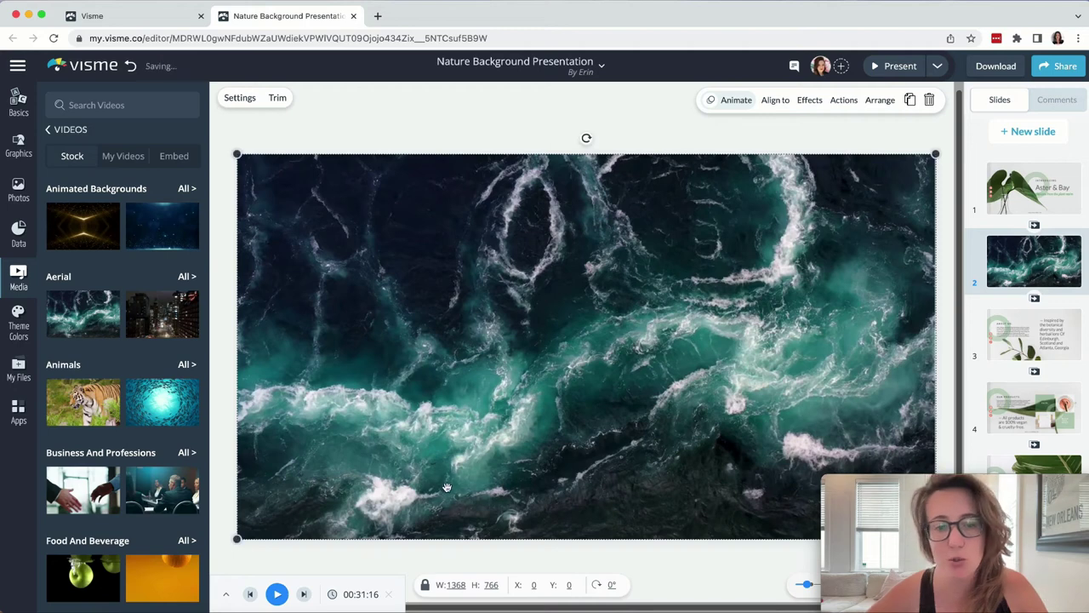
- Set slide 2's time value to 00:15:00
click(374, 594)
key(BackSpace)
key(BackSpace)
key(BackSpace)
key(BackSpace)
key(BackSpace)
key(BackSpace)
key(BackSpace)
key(BackSpace)
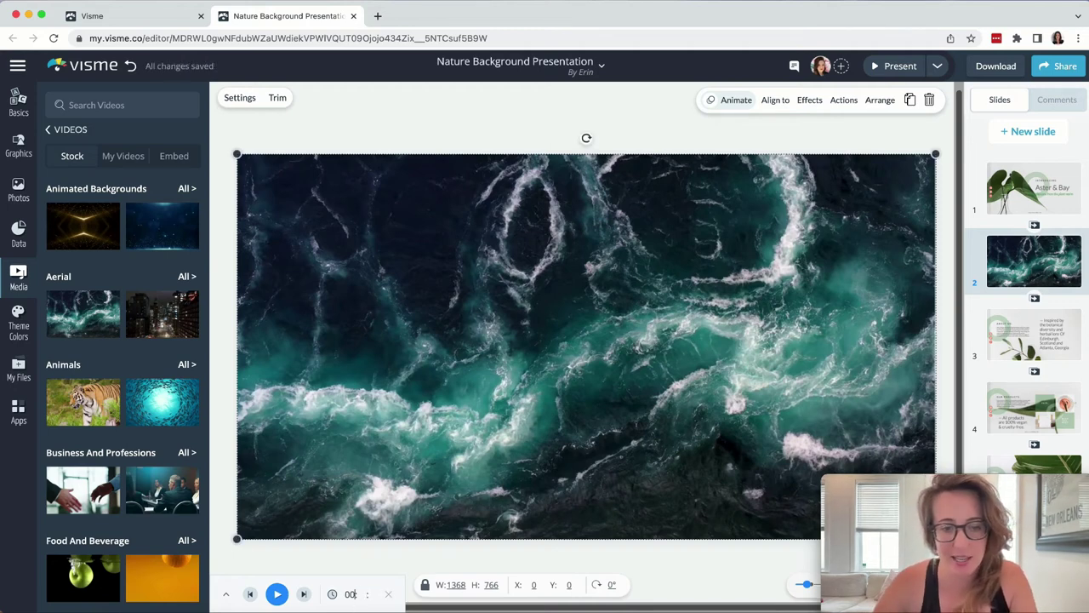
text(00:15:00)
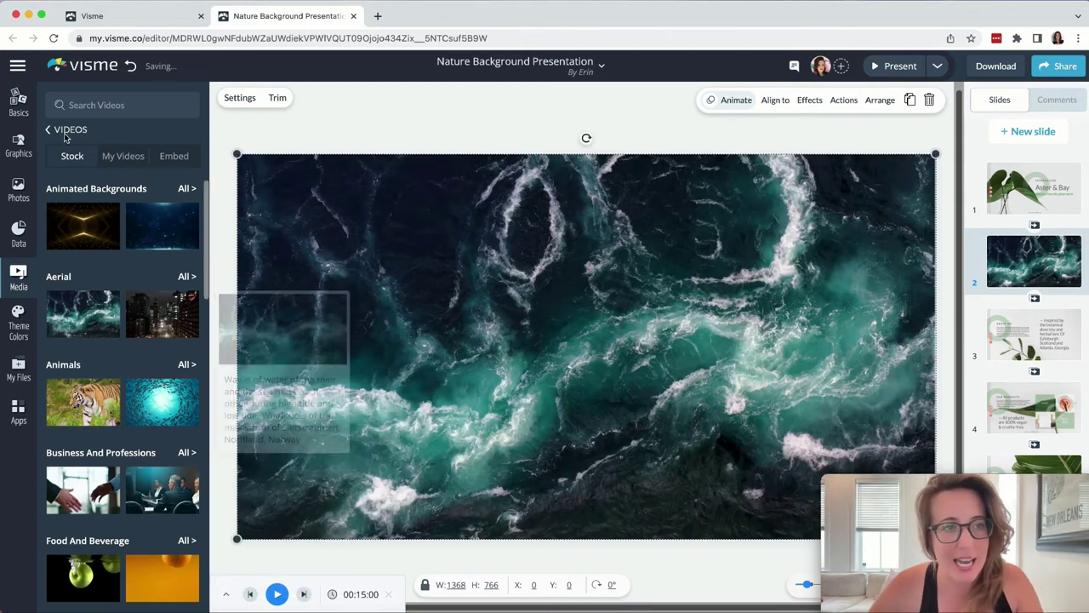
click(18, 102)
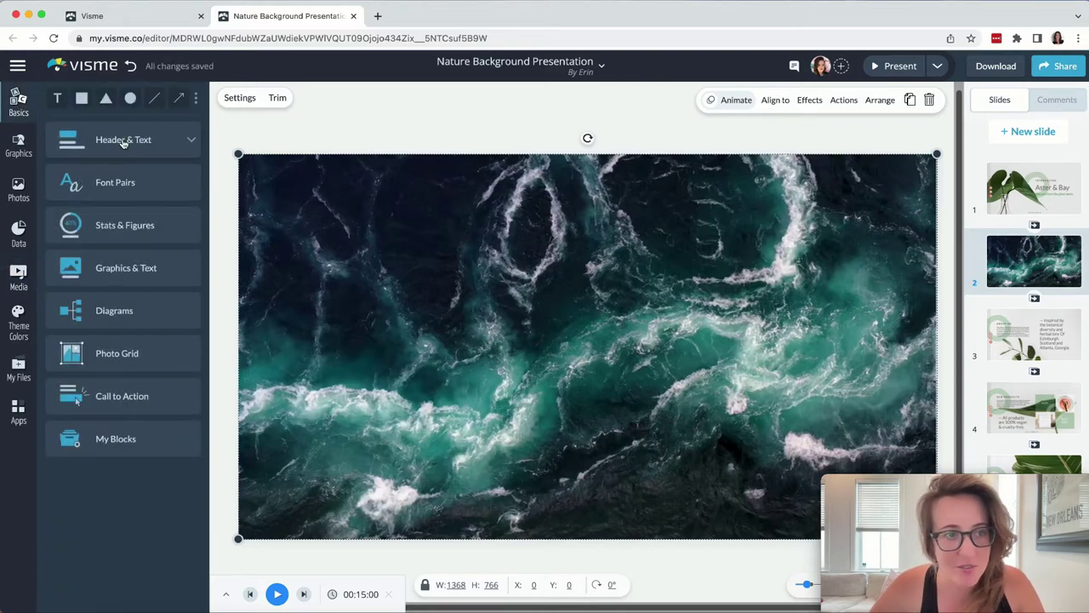
- Add the teal #1 statistic block from Header & Text over the ocean video
click(119, 141)
scroll(122, 340, down, 3)
click(123, 306)
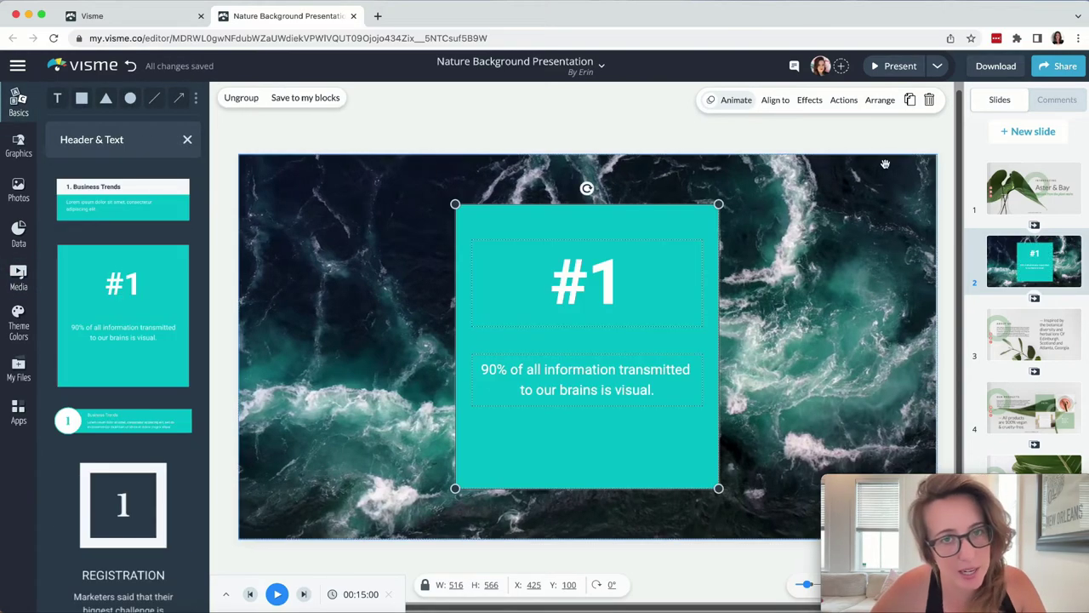
- Preview the presentation full screen, then bring up the Share Online options
click(894, 66)
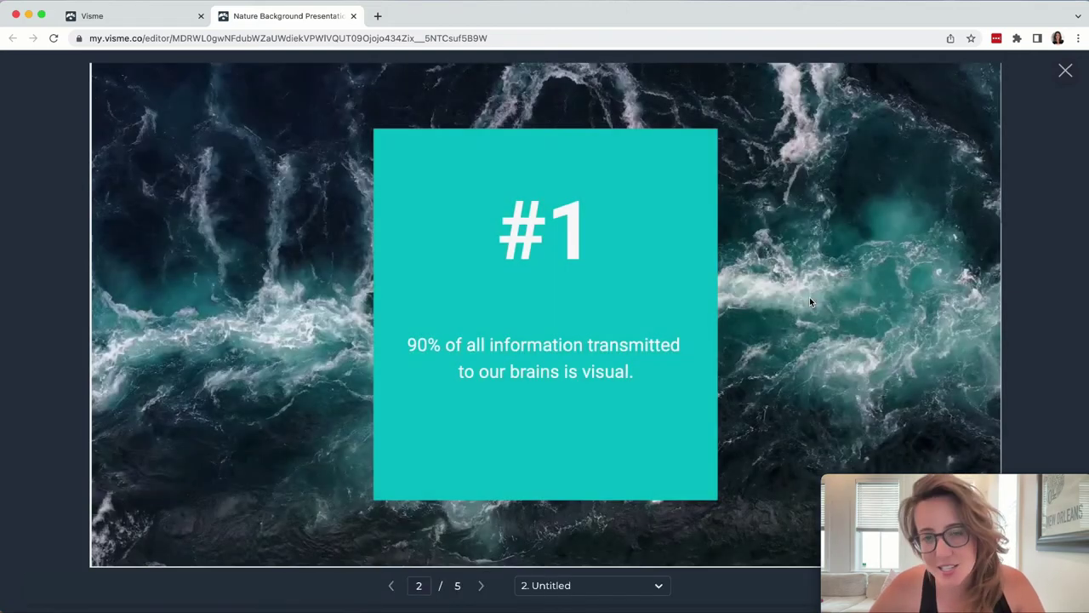
key(Escape)
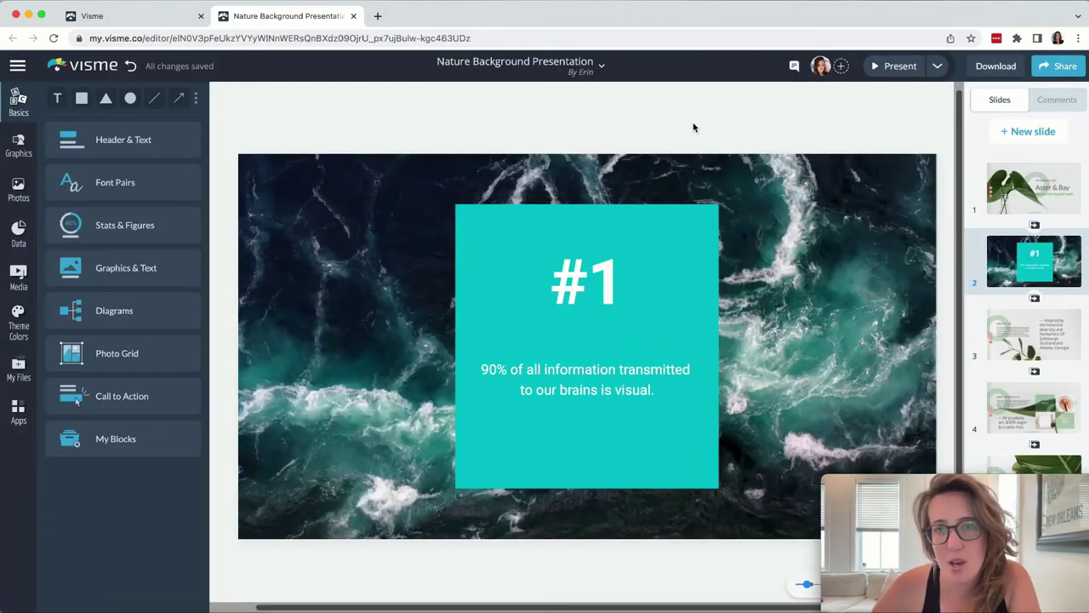
click(1060, 65)
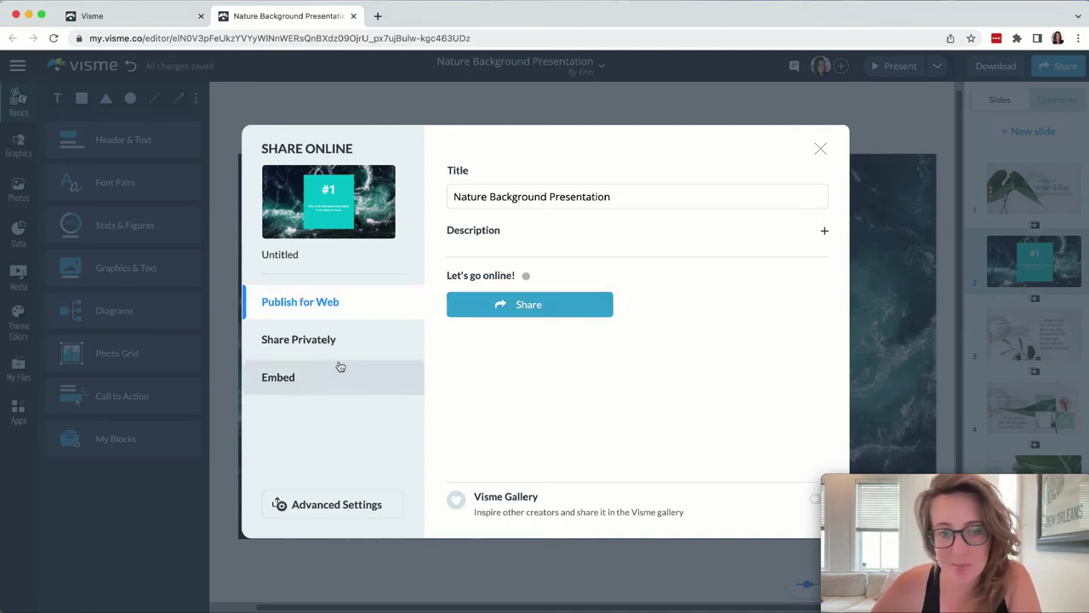
- Browse the Share Privately and Embed options in the Share Online dialog
click(318, 341)
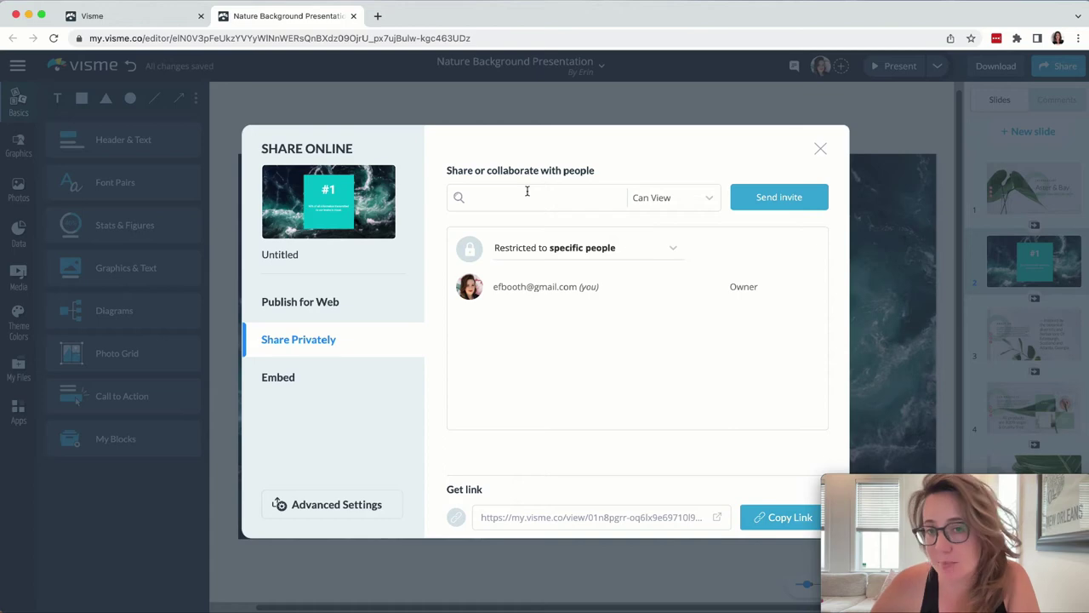
click(527, 191)
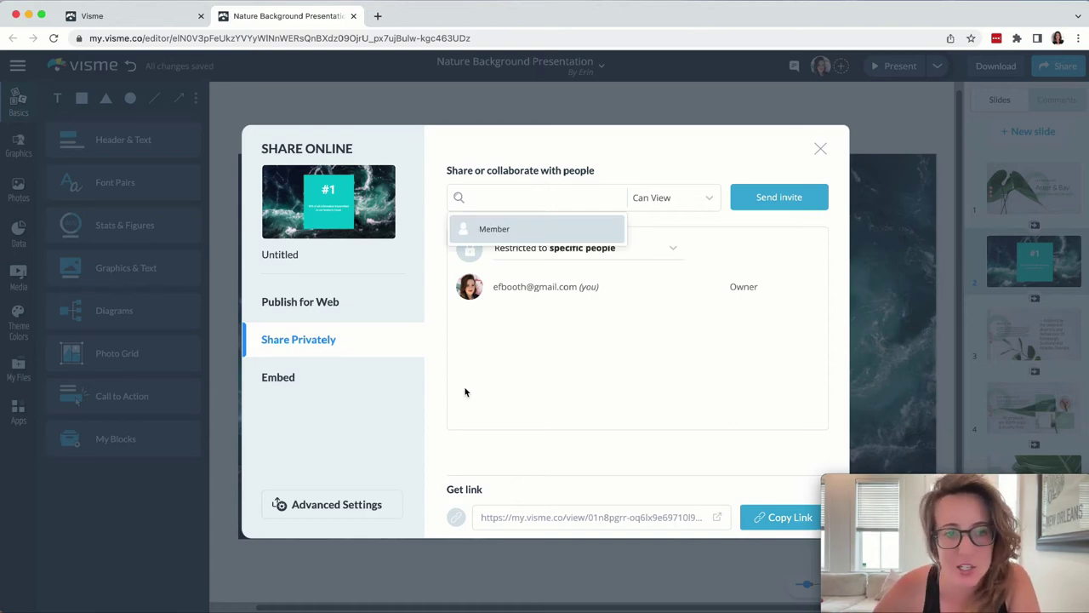
click(315, 380)
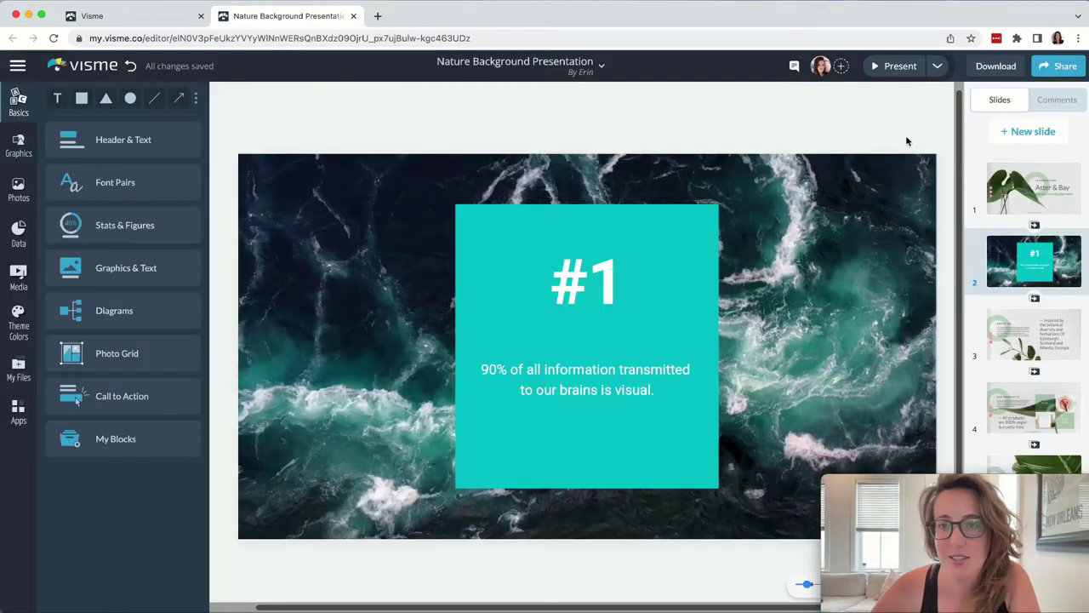
right_click(991, 176)
- In the download options, check PDF formats, then pick the animated GIF under Video
key(Escape)
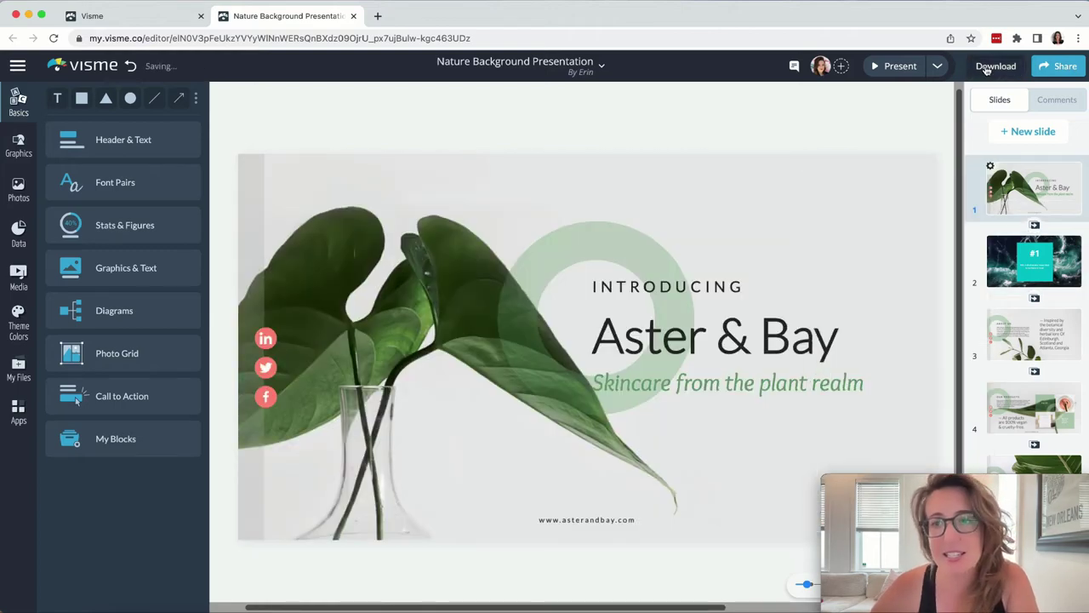
click(996, 66)
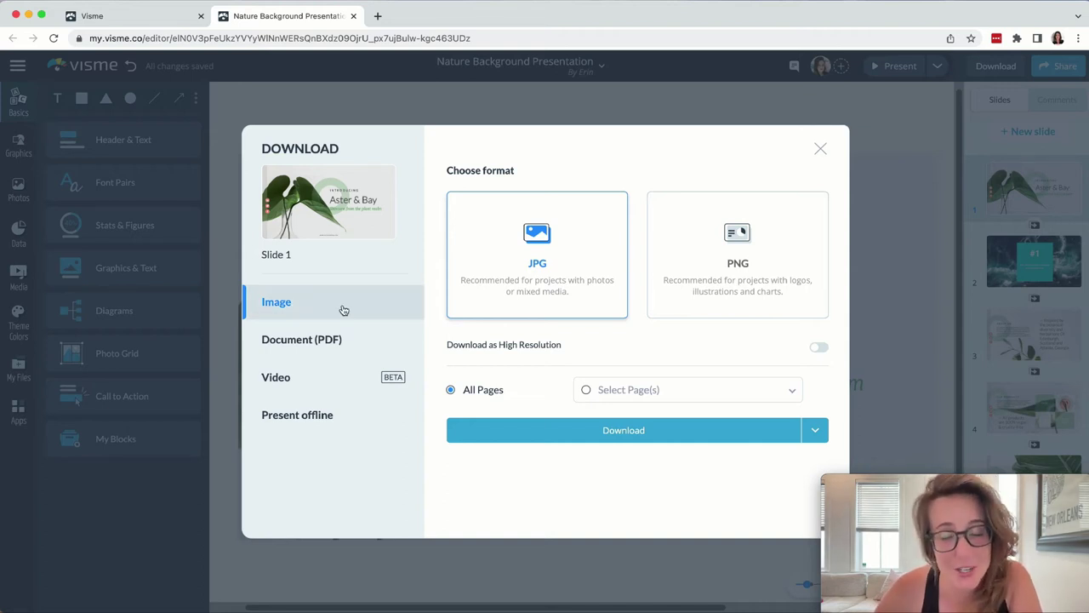
click(341, 345)
click(338, 383)
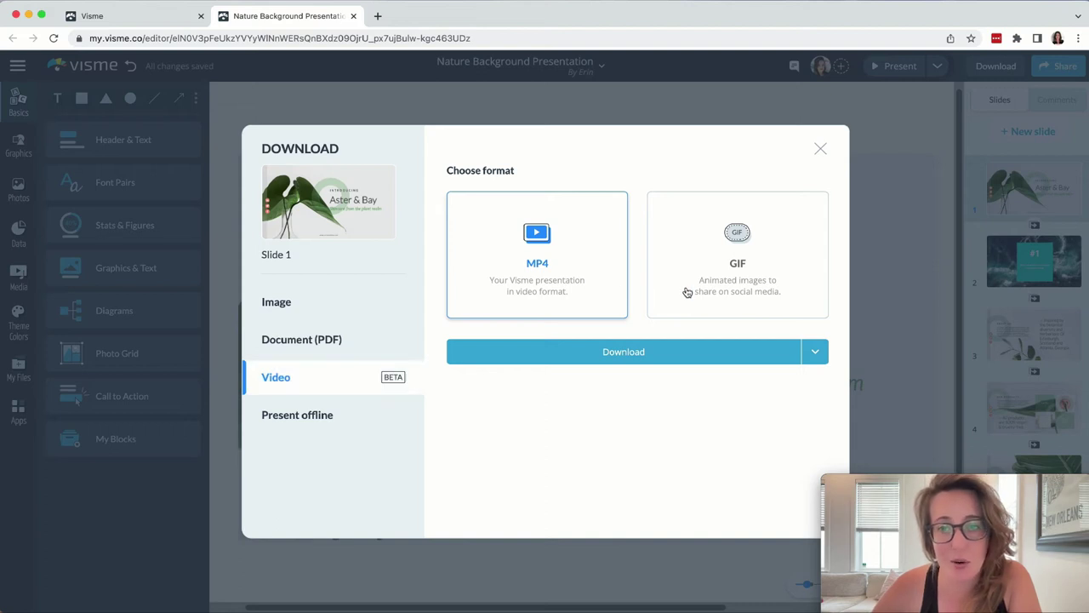
click(687, 292)
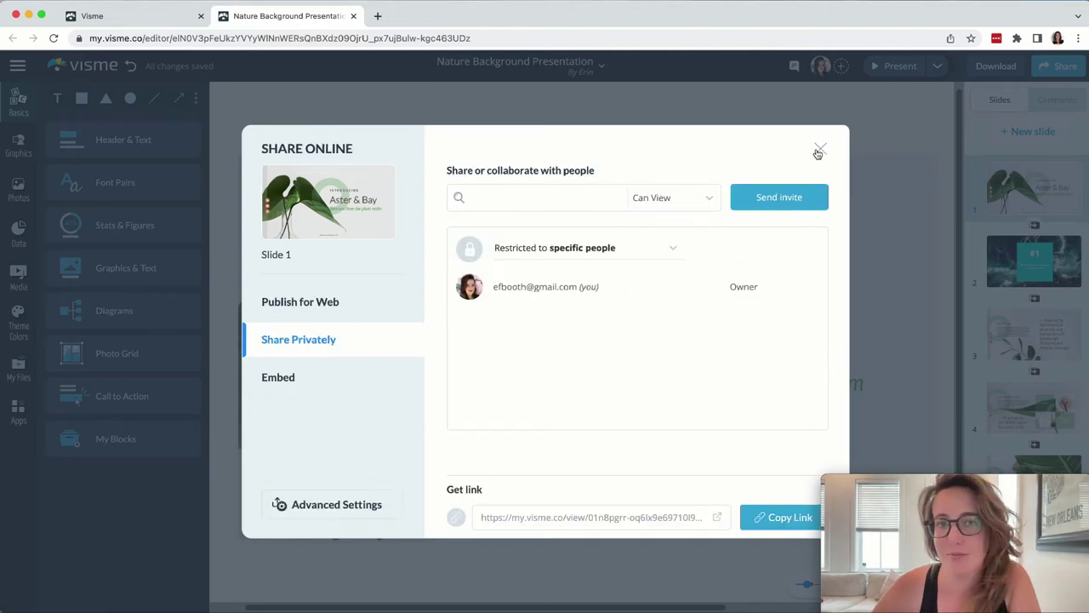
- Close sharing and set the collaboration invite permission to Can Edit
click(819, 150)
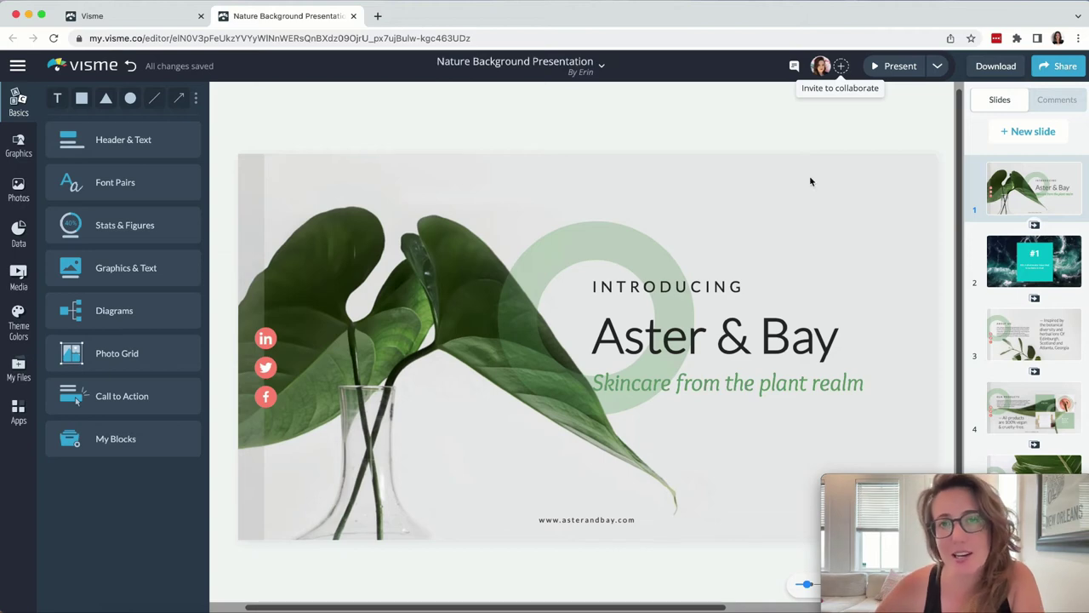
click(841, 68)
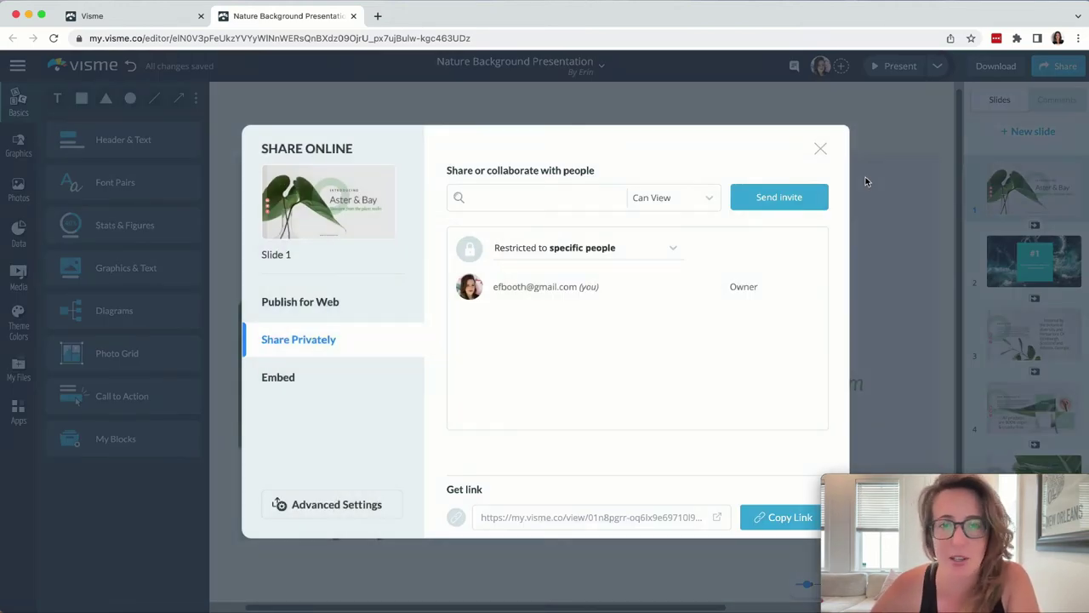
click(709, 197)
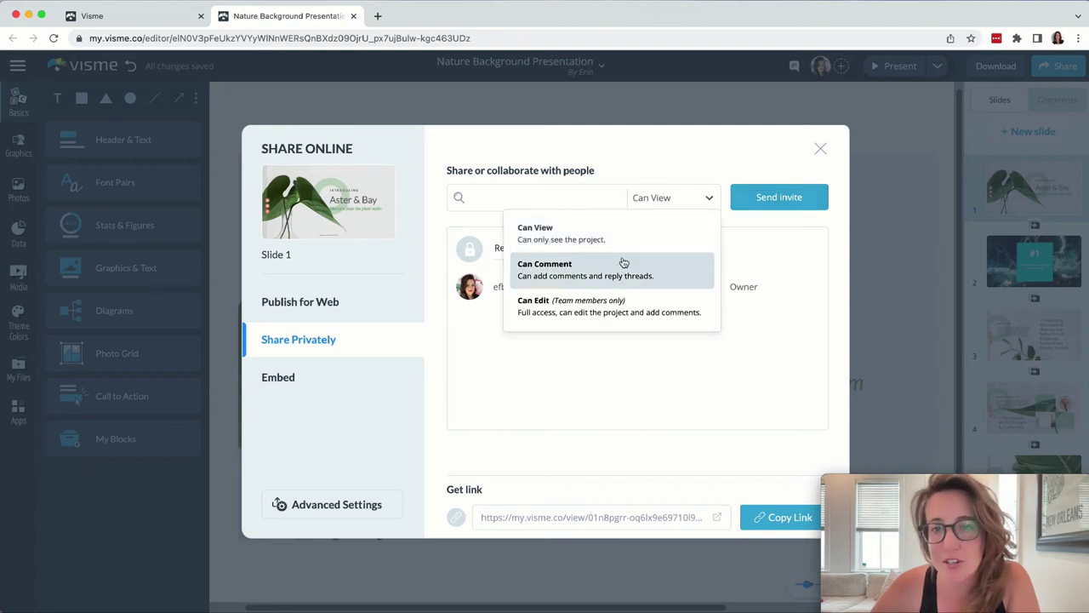
click(637, 321)
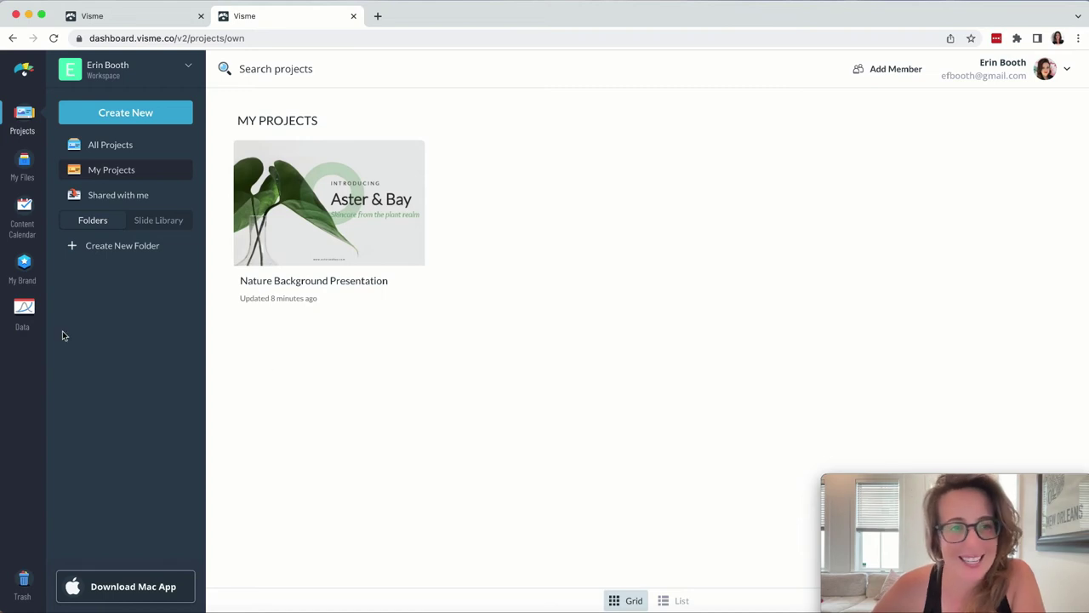
- Create a new folder in the sidebar and drag the Nature Background Presentation card into it
click(100, 246)
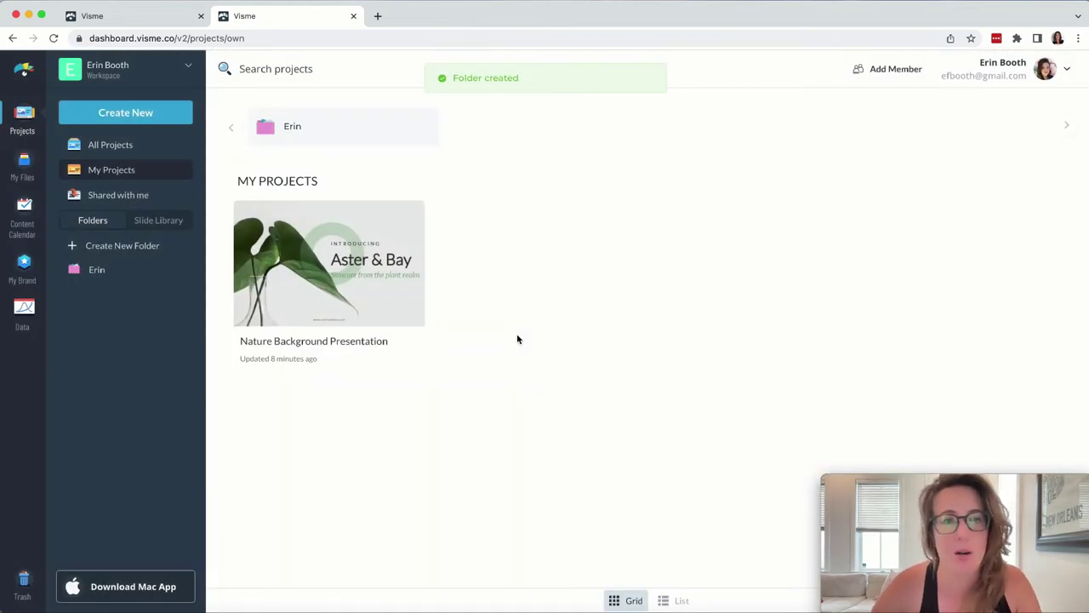
drag(340, 261, 286, 141)
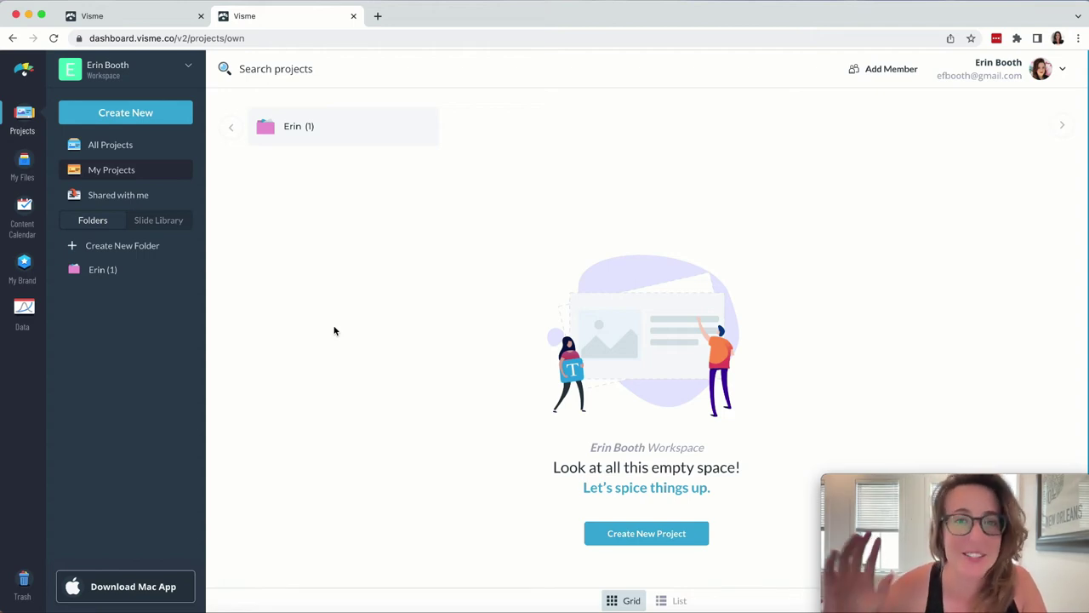
- Open the Content Calendar, view the social accounts to connect, and start an August 9 post
click(23, 212)
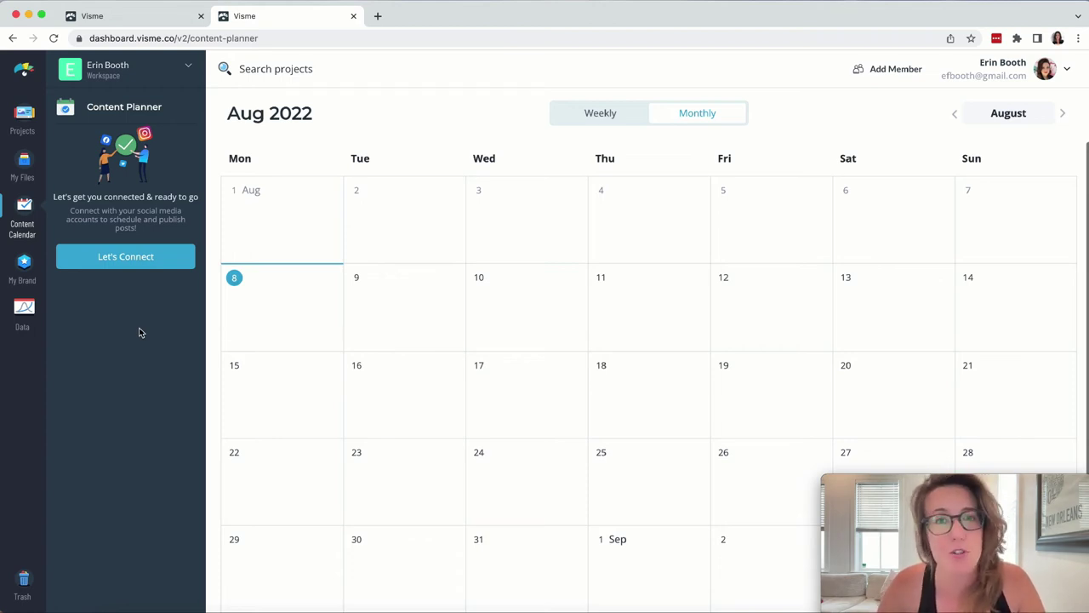
click(135, 256)
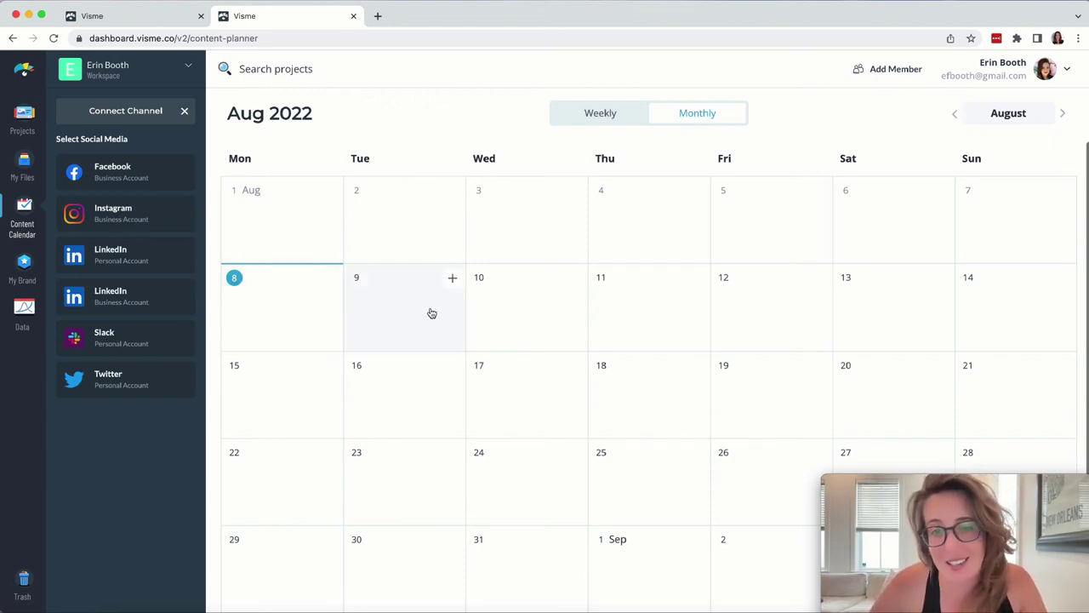
click(452, 279)
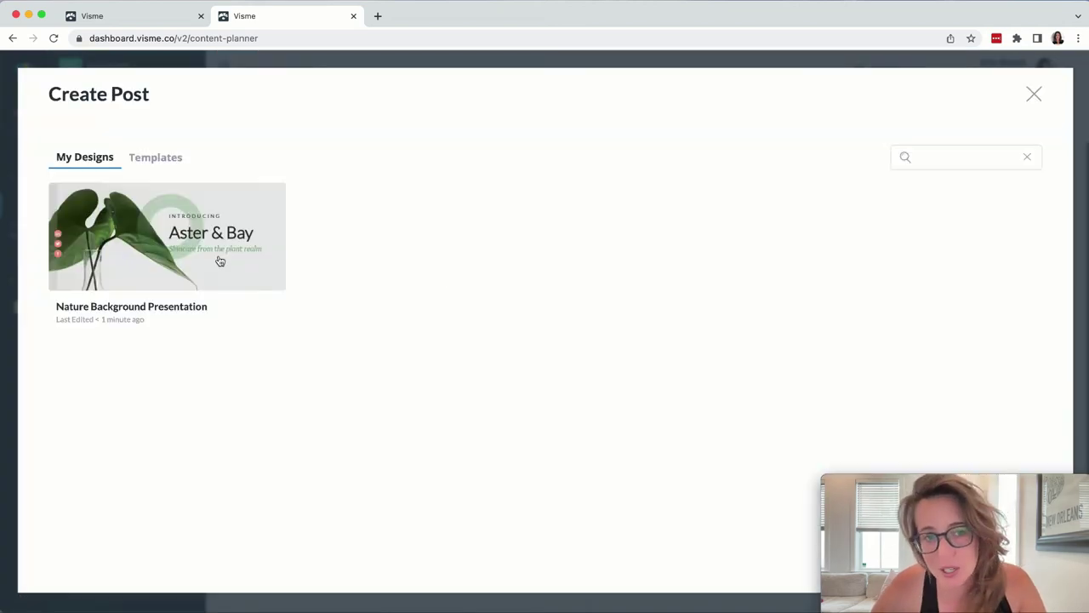
- Browse the ready-made post templates, then return to My Designs
mouse_move(219, 260)
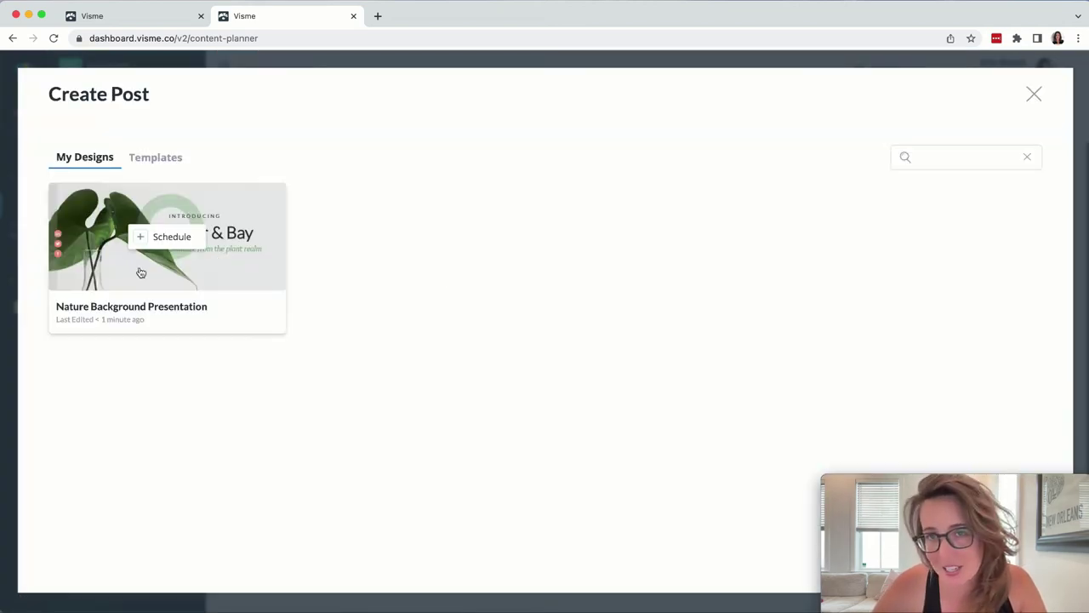
click(162, 159)
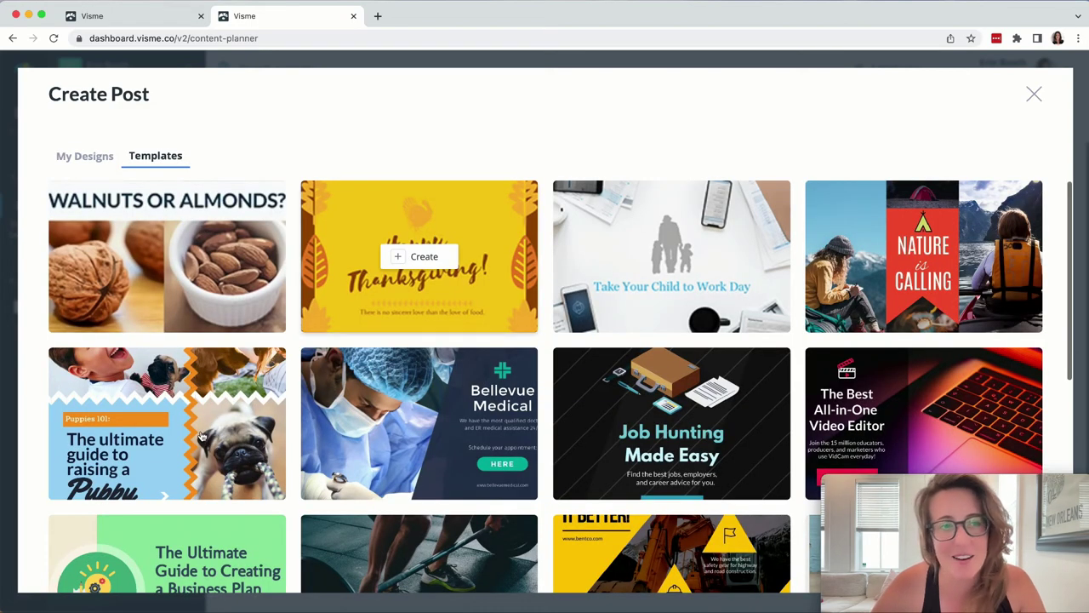
scroll(202, 436, down, 1)
scroll(202, 436, down, 1)
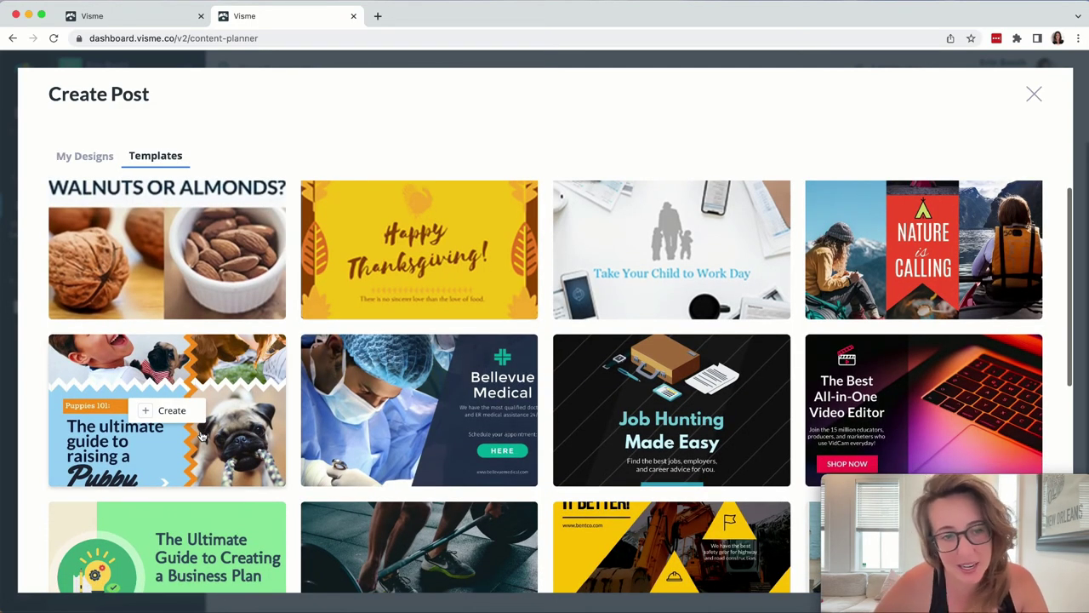
scroll(202, 435, up, 1)
click(95, 157)
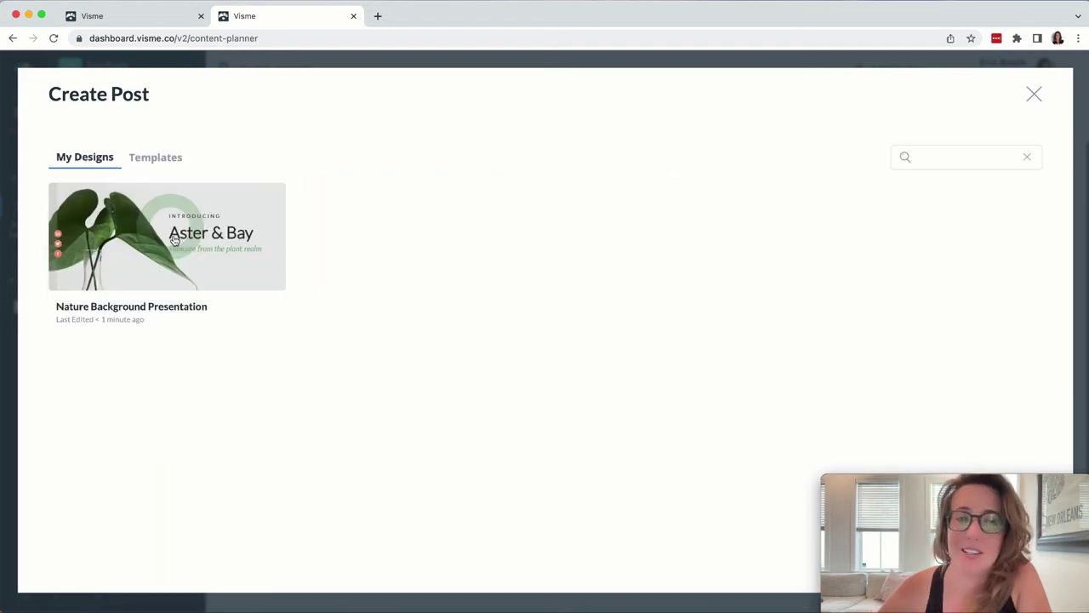
- Schedule the Nature Background Presentation, check the destination accounts, then close Create Post
mouse_move(166, 242)
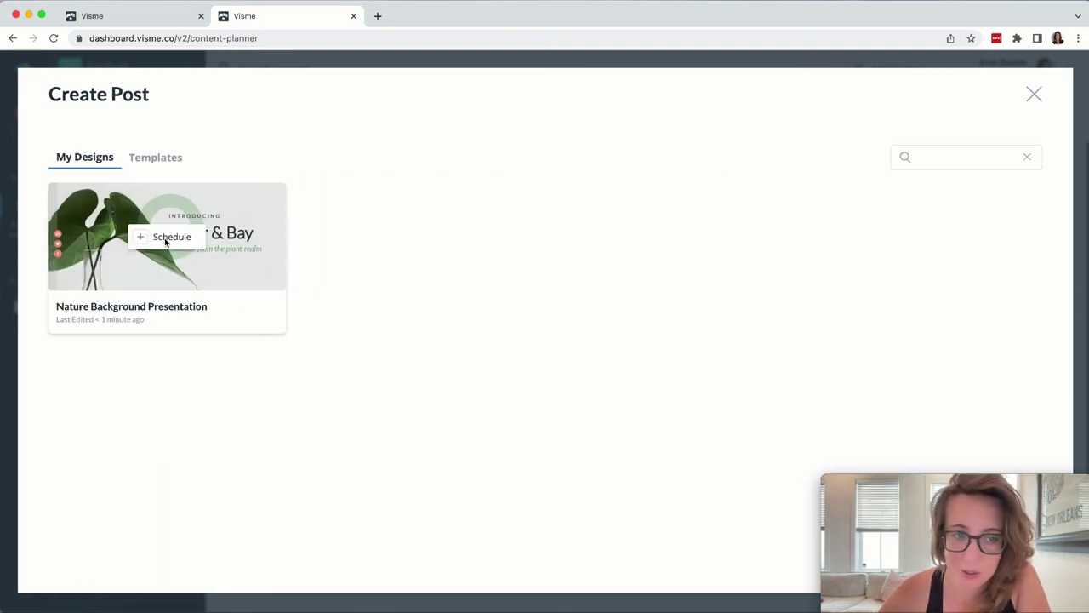
click(166, 239)
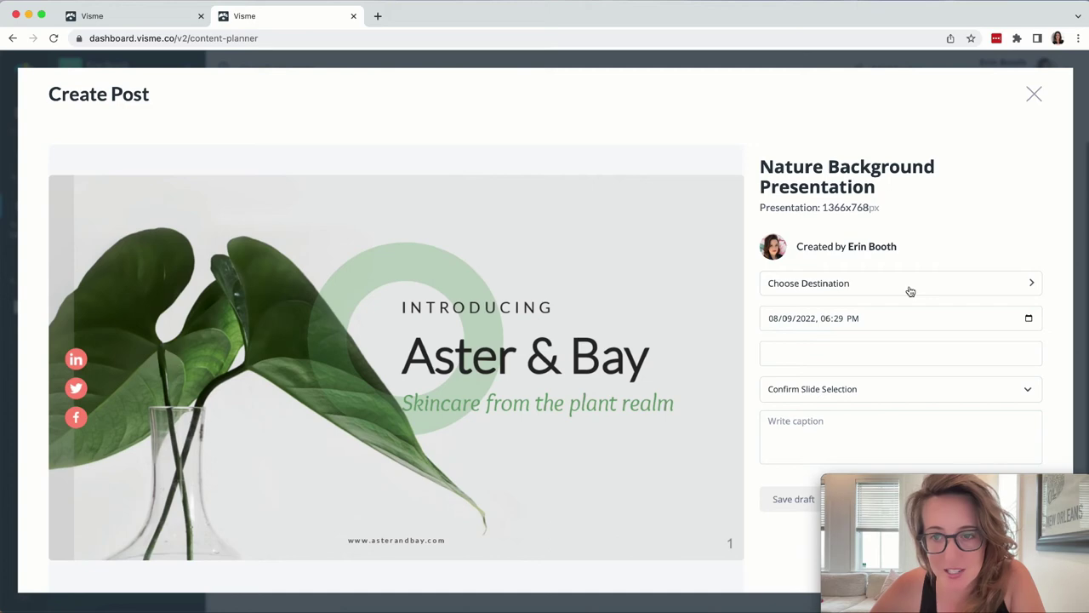
click(909, 291)
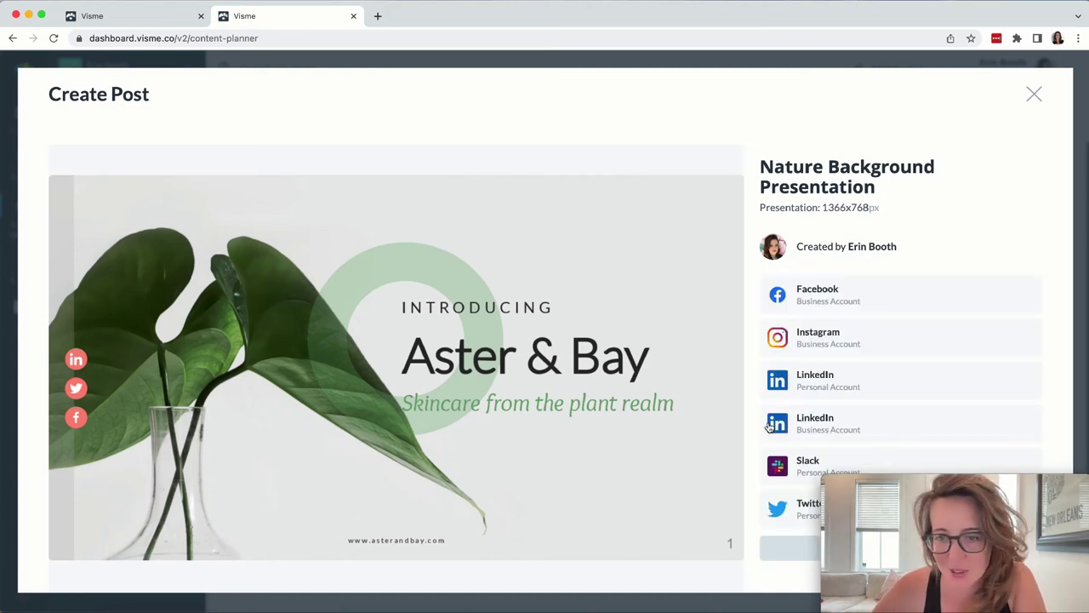
click(770, 425)
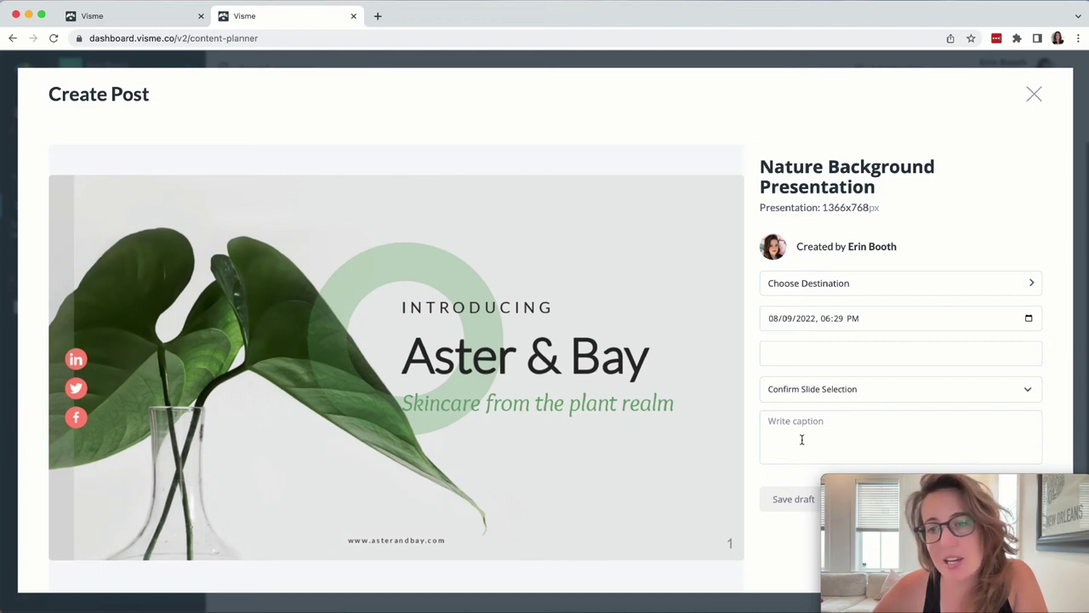
click(1033, 96)
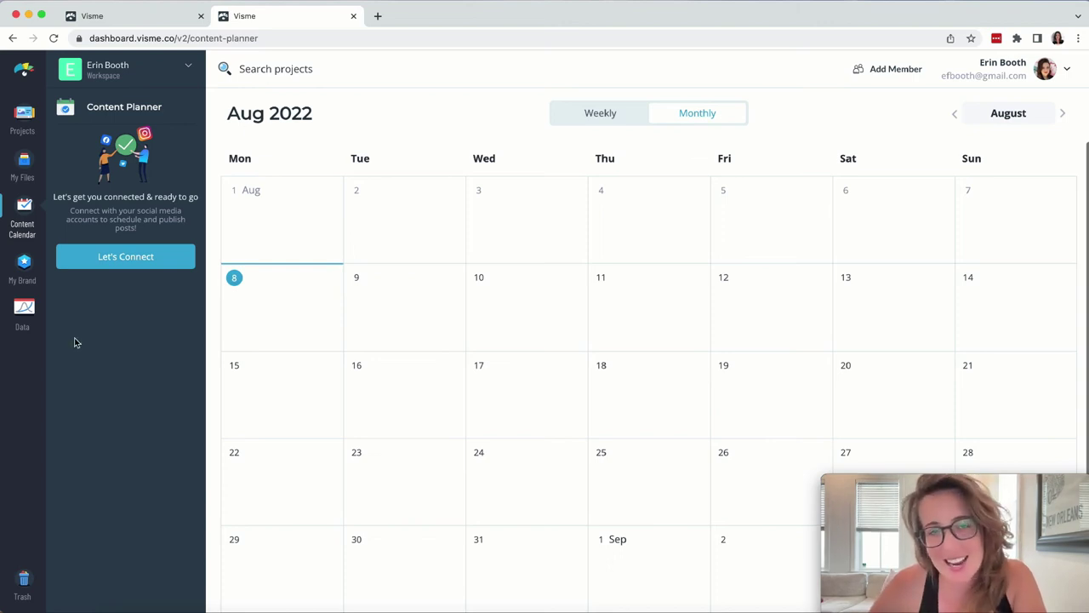
- Open the Analytics dashboard from the Data icon in the sidebar
click(25, 316)
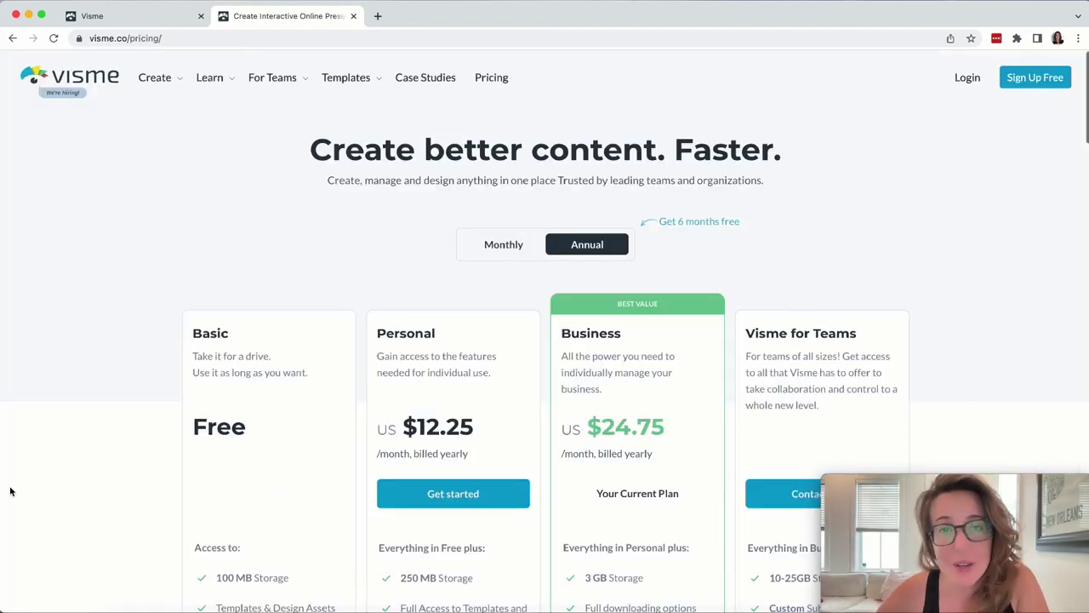
scroll(11, 491, down, 3)
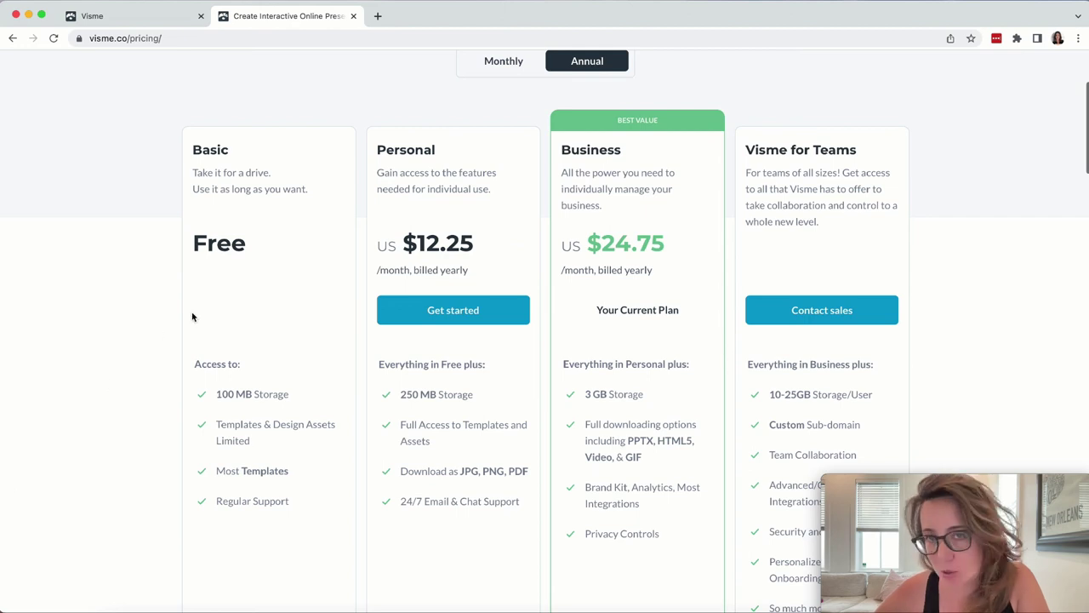
scroll(193, 317, down, 3)
scroll(96, 414, up, 3)
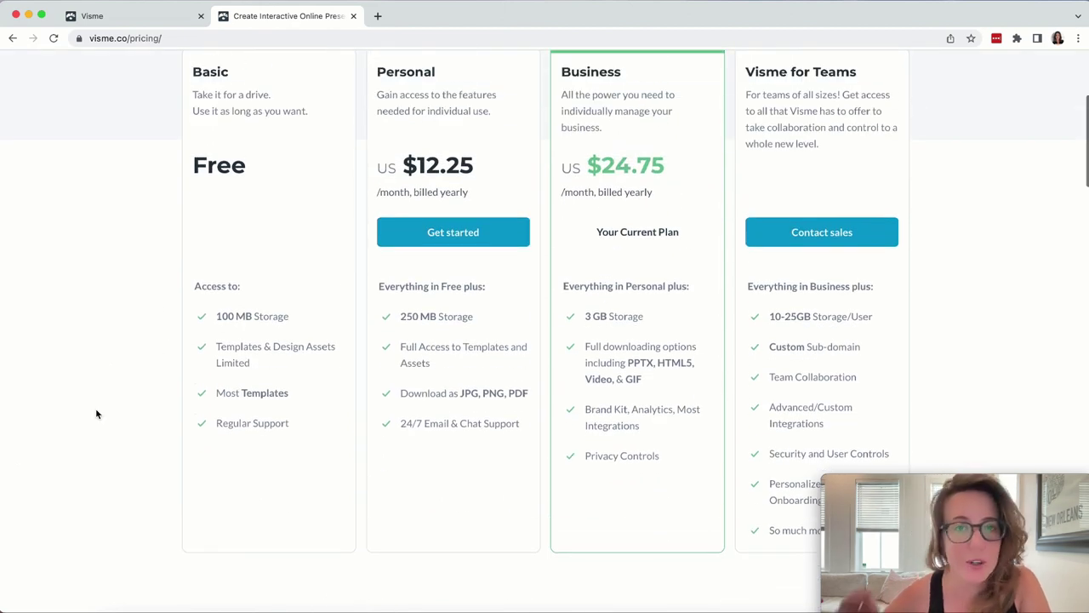
scroll(96, 414, up, 2)
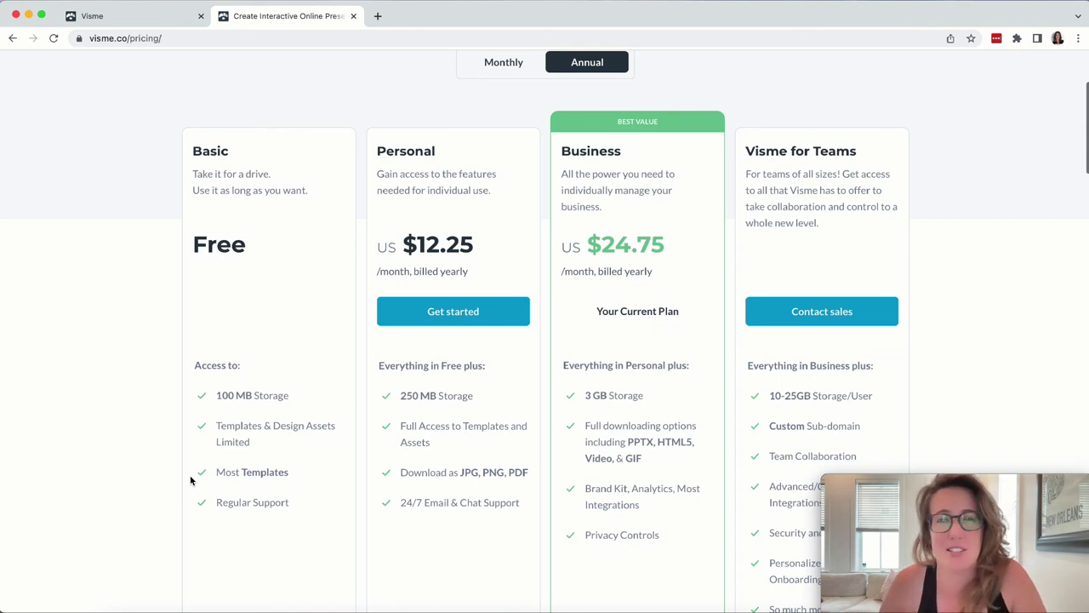
scroll(181, 491, up, 1)
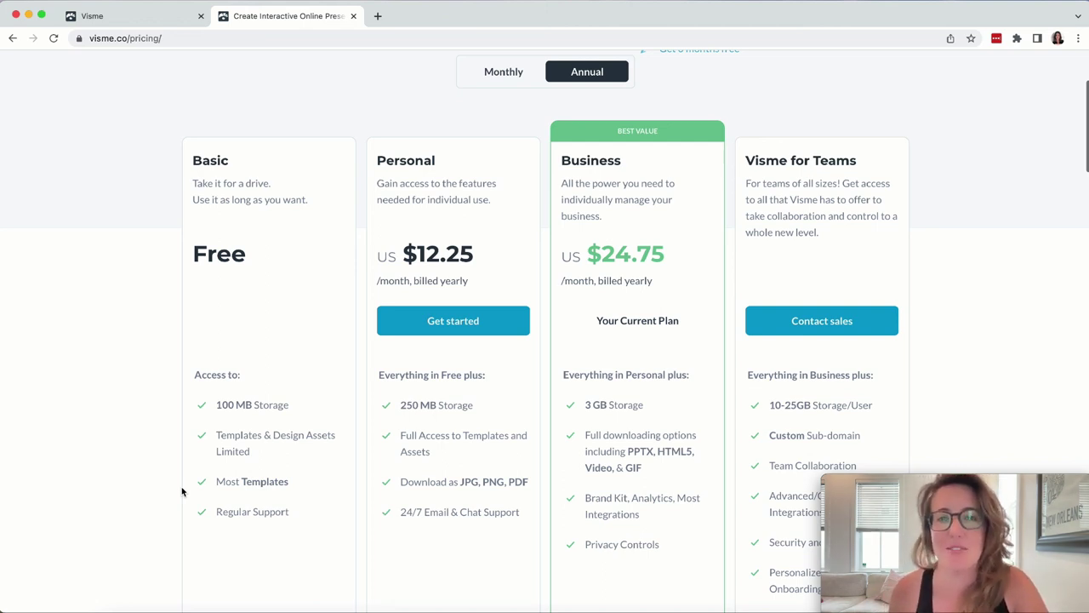
scroll(181, 491, up, 1)
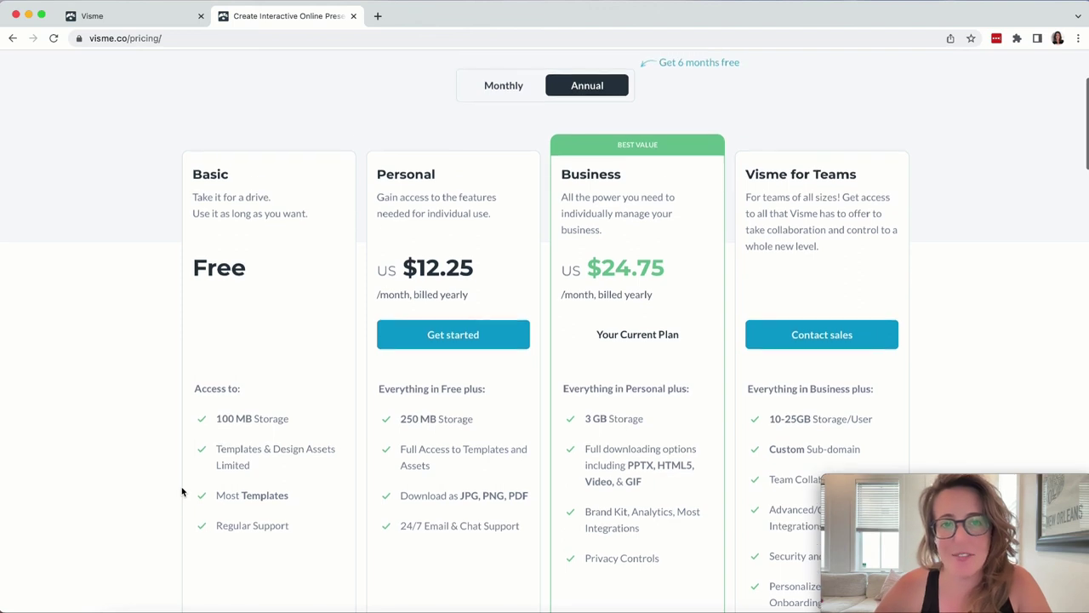